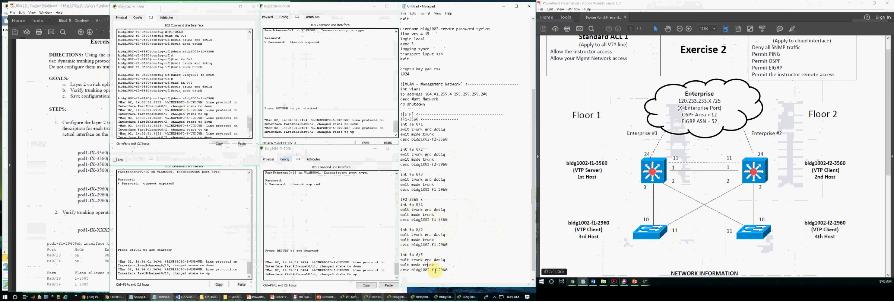
- Copy the F2-3560 trunk block, then log into bldg1002-f2-3560 and enter en and conf t
drag(449, 271, 395, 207)
click(292, 98)
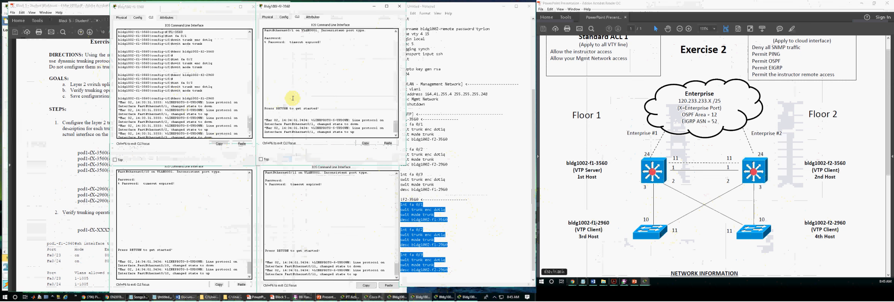
key(Return)
key(Return)
key(Return)
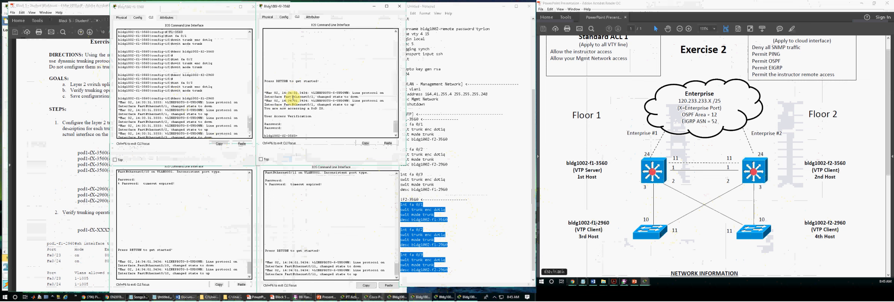
text(en)
key(Return)
key(Return)
text(conf t)
key(Return)
key(Return)
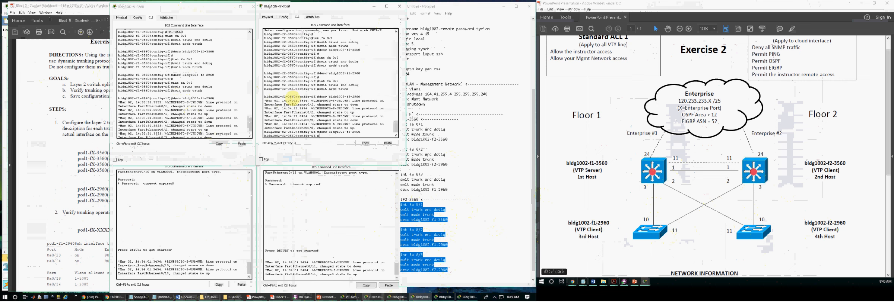
click(466, 163)
scroll(446, 237, down, 1)
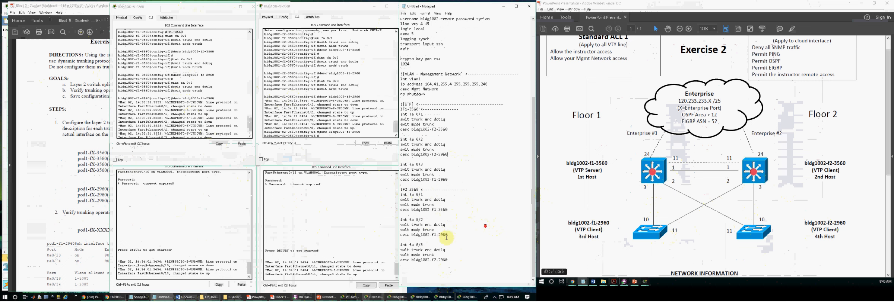
- Append a copy of the F1-3560 trunk block to the end of the Notepad script
click(83, 217)
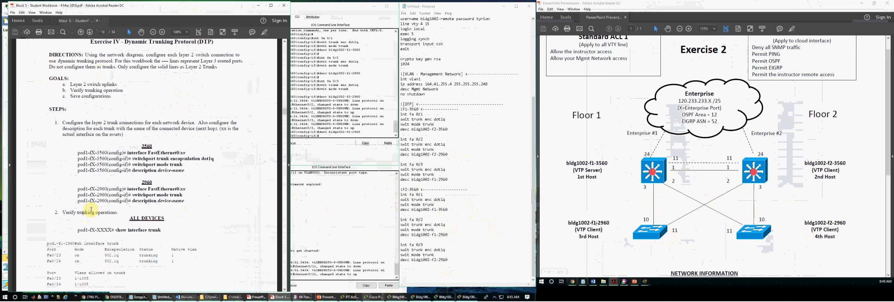
scroll(91, 210, down, 2)
click(441, 222)
drag(448, 180, 387, 109)
key(ctrl+c)
click(408, 265)
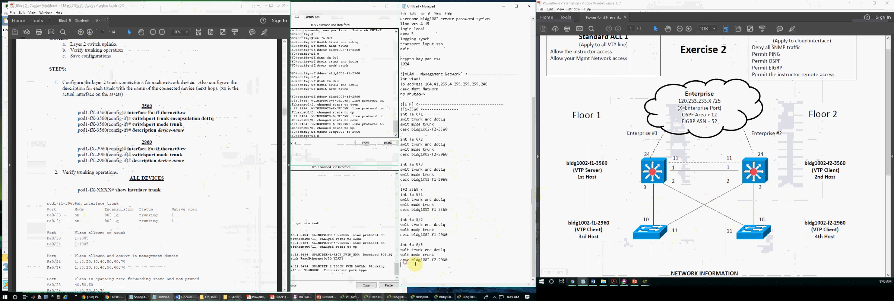
key(ctrl+v)
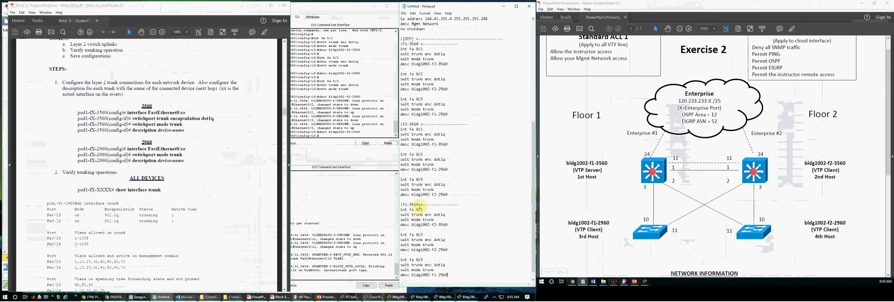
text(296)
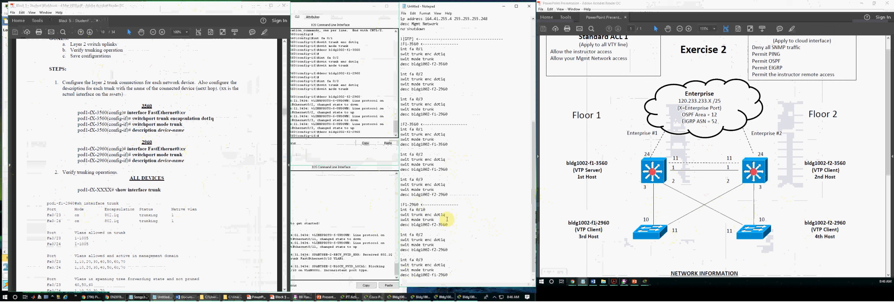
- Delete the encapsulation line and rebuild the copied interface blocks around fa 0/10
drag(446, 215, 400, 215)
key(BackSpace)
key(BackSpace)
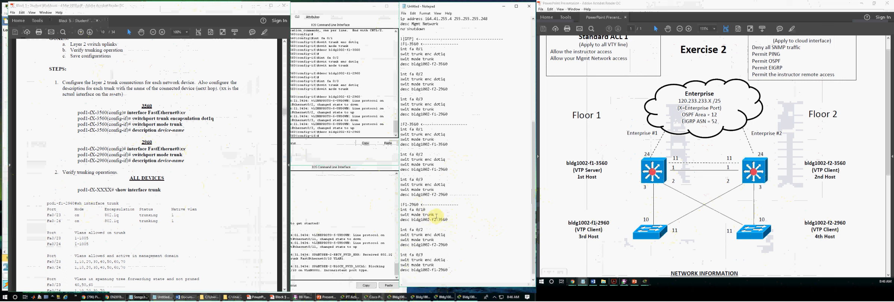
click(431, 220)
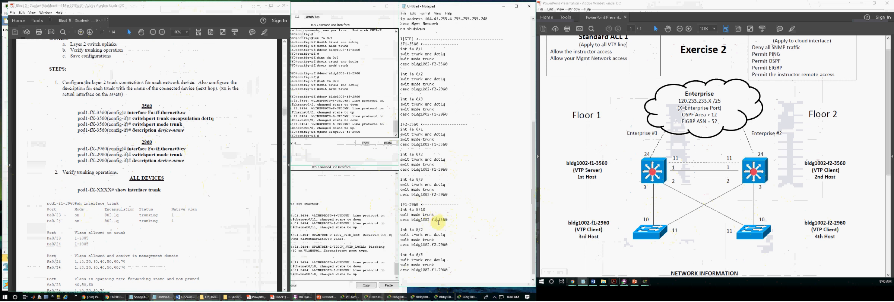
drag(451, 221, 396, 210)
key(ctrl+c)
drag(447, 245, 400, 230)
key(ctrl+v)
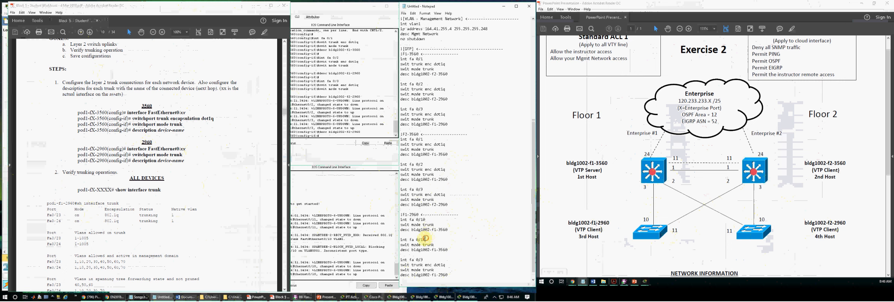
drag(449, 276, 397, 257)
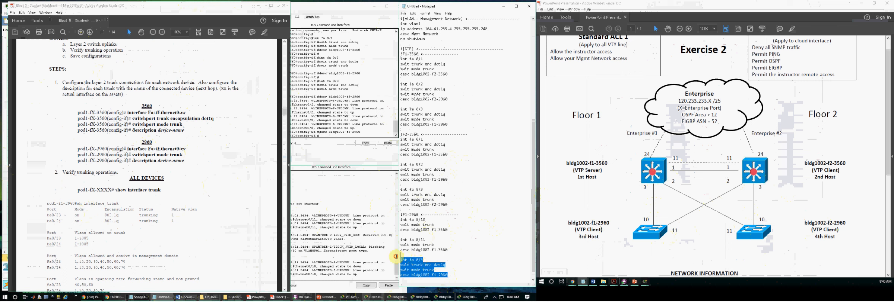
key(BackSpace)
- Change the second block to fa 0/11 with its description naming bldg1002-f2-3560, under an !F1-2960 header
drag(416, 235, 425, 235)
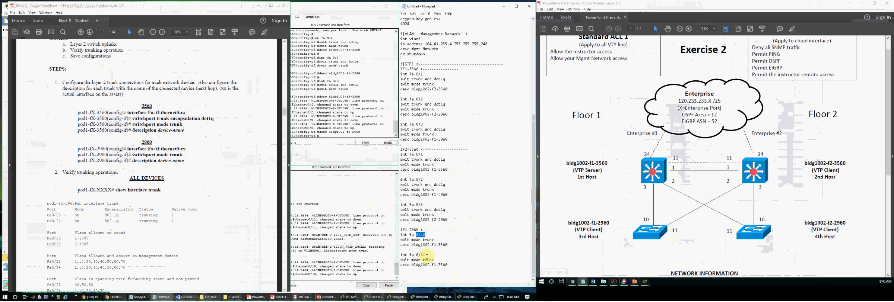
click(426, 263)
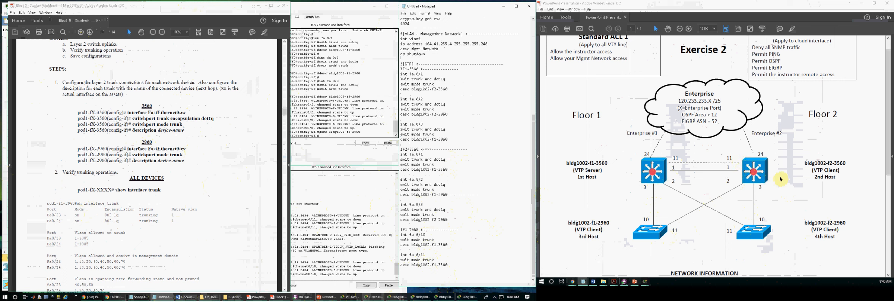
text(2)
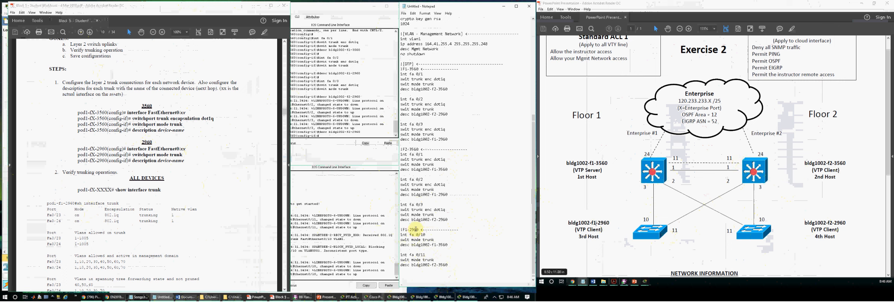
drag(420, 229, 400, 231)
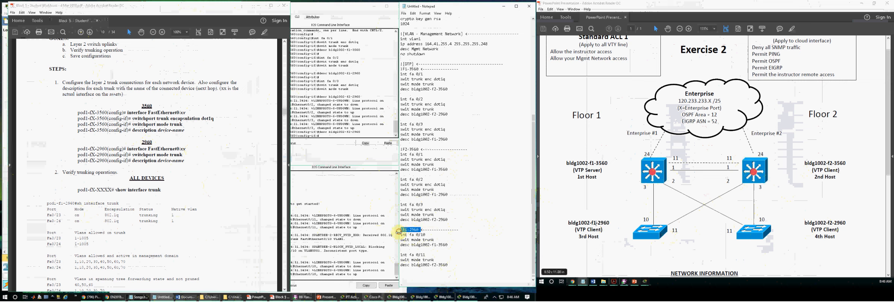
click(446, 247)
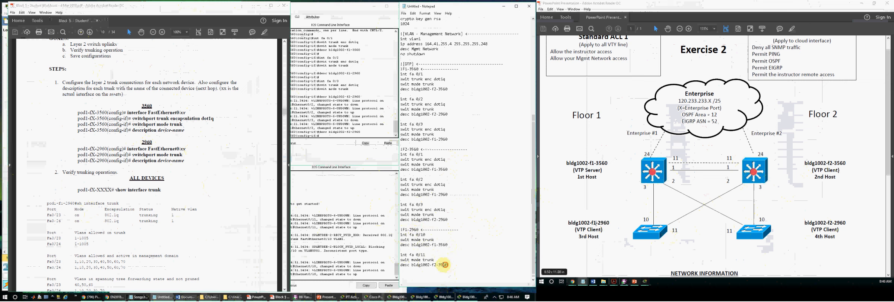
drag(452, 266, 400, 236)
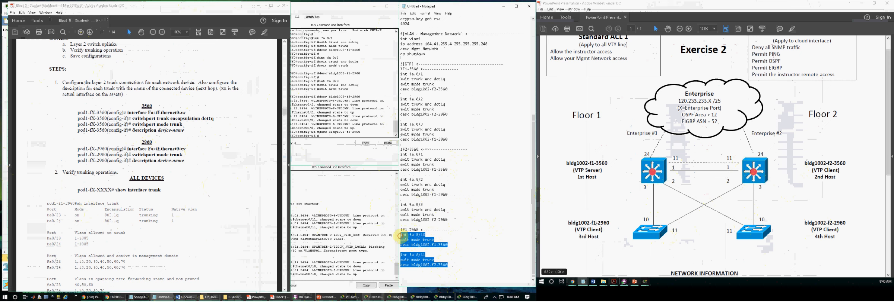
click(235, 151)
- Log into bldg1002-f1-2960, enter conf t and paste the fa 0/10 and 0/11 trunk commands
click(258, 4)
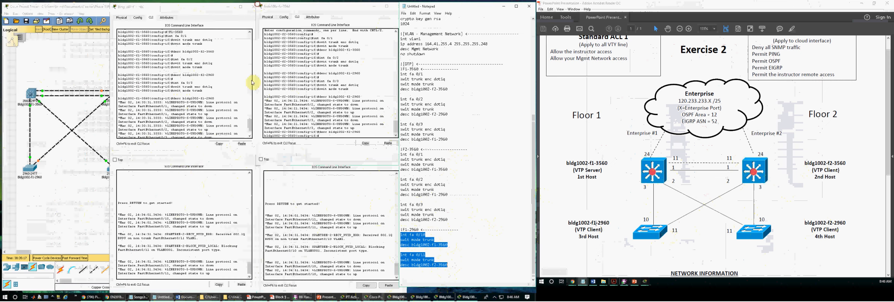
click(200, 213)
key(Return)
key(Return)
key(Return)
text(en)
key(Return)
key(Return)
key(Return)
text(conft)
key(Return)
key(Return)
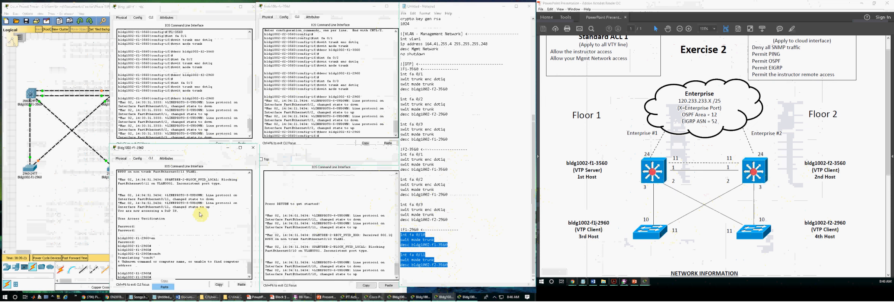
key(ctrl+v)
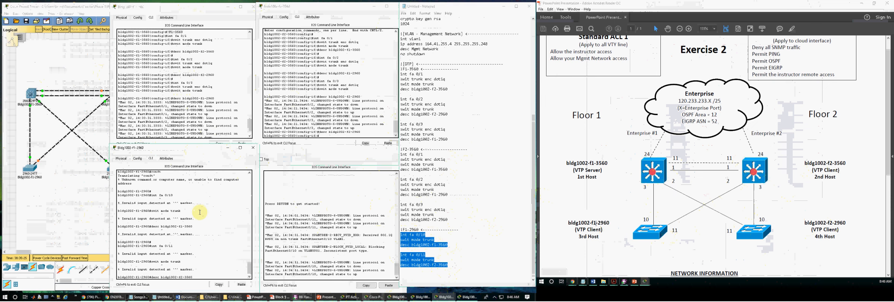
key(Return)
key(Return)
key(Return)
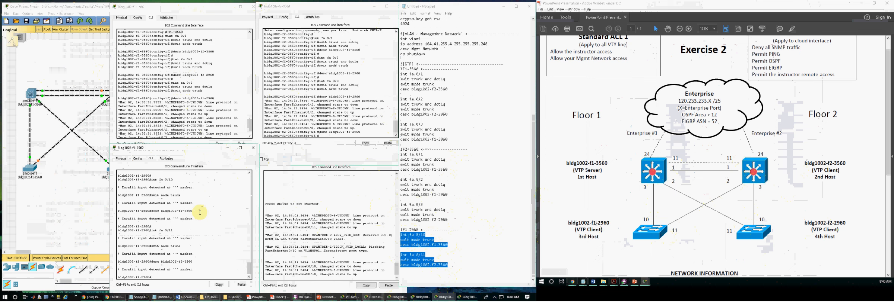
text(conf t)
key(Return)
key(Return)
key(Return)
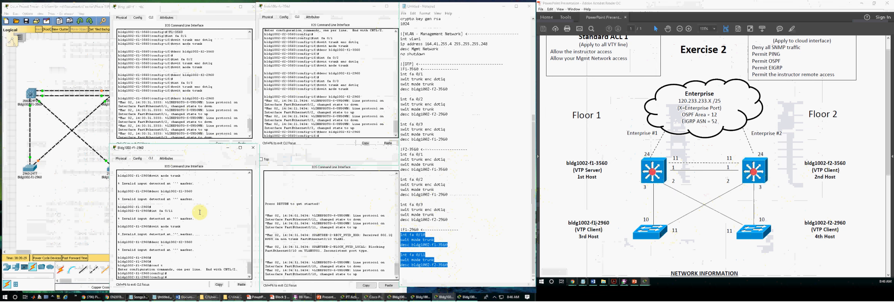
key(ctrl+v)
key(Return)
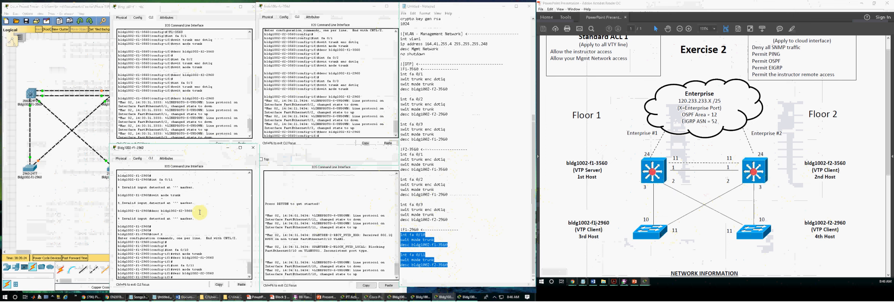
- Log into bldg1002-f2-2960 and enter privileged and global configuration mode
click(294, 235)
key(Return)
key(Return)
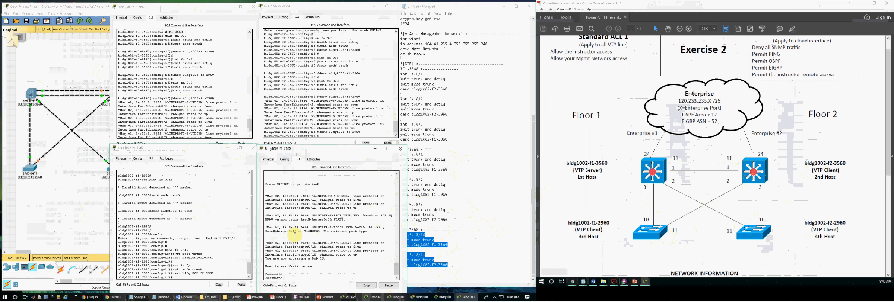
key(Return)
text(en)
key(Return)
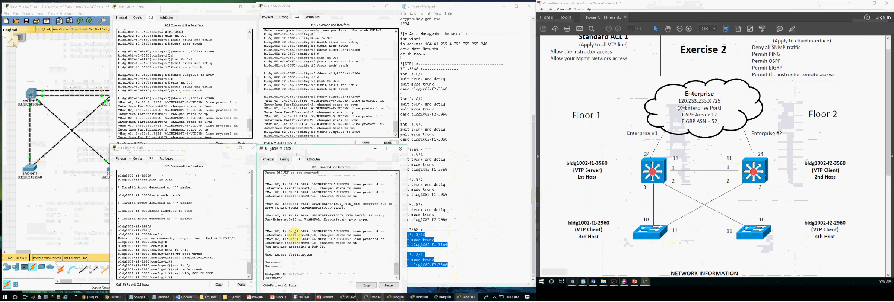
key(Return)
key(Return)
text(conf t)
key(Return)
key(Return)
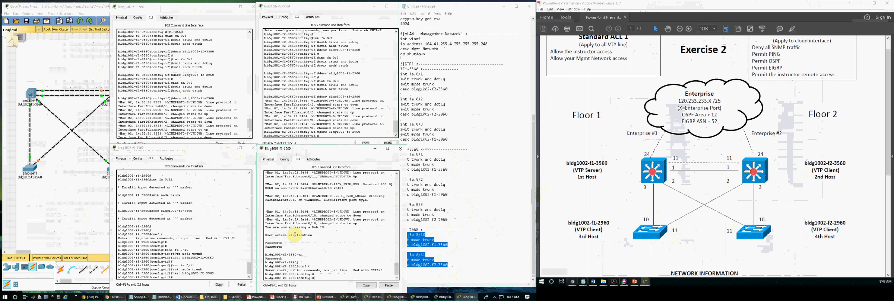
- Return to the F1-2960 section at the end of the Notepad script
click(458, 210)
drag(452, 265, 399, 231)
click(459, 265)
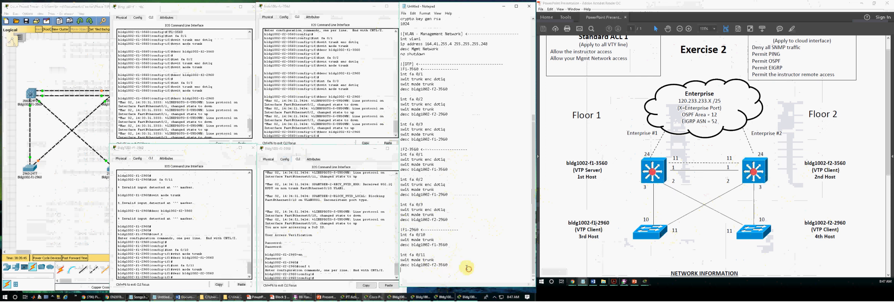
scroll(460, 264, down, 3)
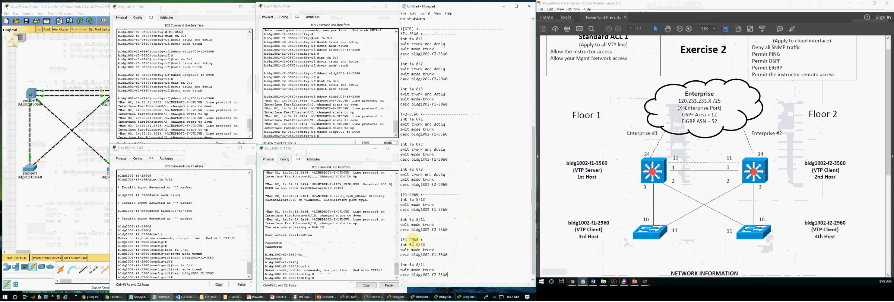
- Adapt the 2960 block for f2-2960 and paste the fa 0/10 and 0/11 trunk lines into its CLI
text(2)
drag(449, 276, 399, 245)
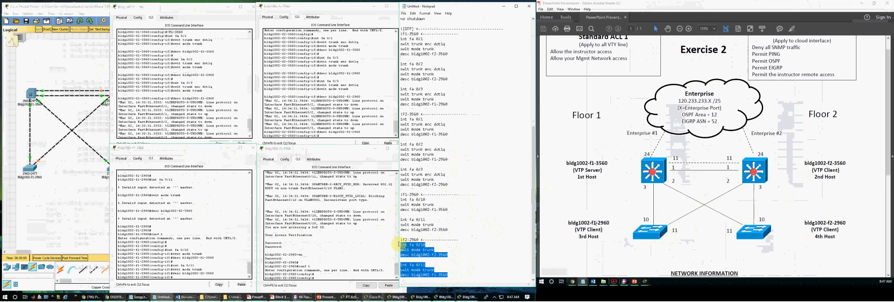
click(330, 238)
key(Return)
key(Return)
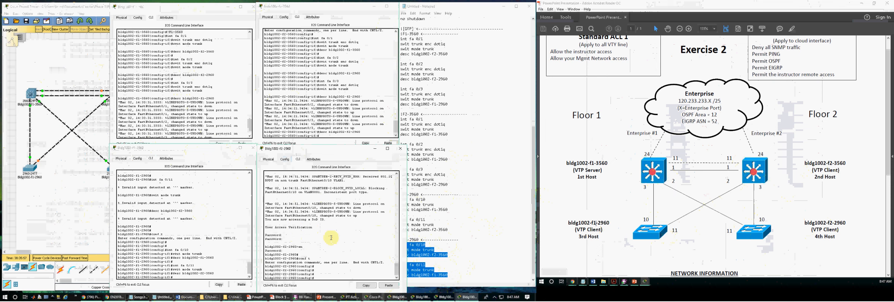
key(ctrl+v)
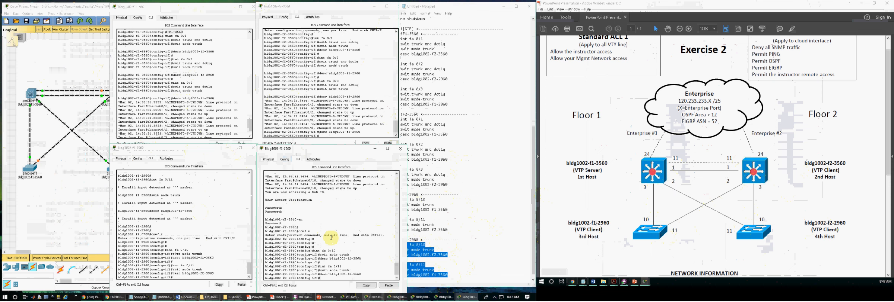
key(Return)
key(Return)
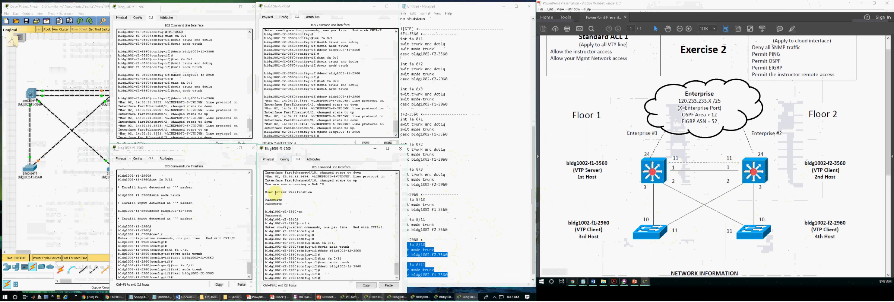
- Get a fresh prompt in the f1-3560, f2-3560, f1-2960 and f2-2960 consoles
click(180, 100)
key(Return)
key(Return)
key(Return)
click(289, 94)
key(Return)
key(Return)
key(Return)
key(Return)
click(186, 186)
key(Return)
key(Return)
key(Return)
key(Return)
click(311, 222)
key(Return)
key(Return)
key(Return)
key(Return)
click(213, 123)
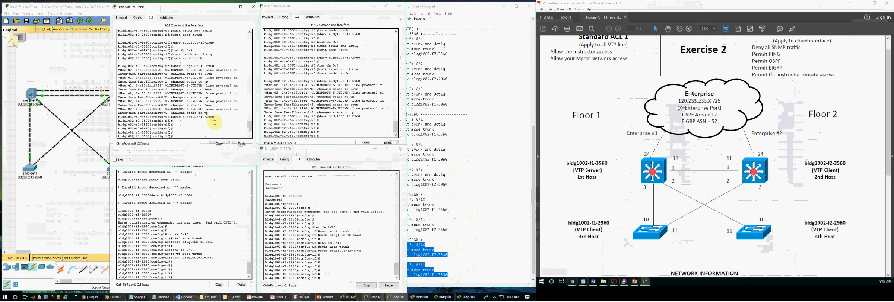
- Find Exercise IV's show interface trunk verification step in the Block 5 workbook
click(283, 298)
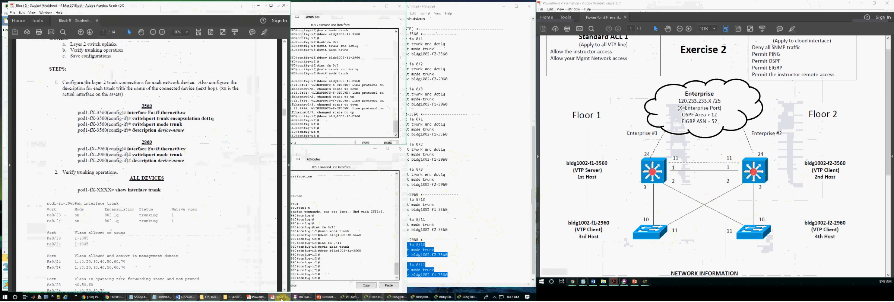
scroll(129, 183, up, 5)
drag(90, 135, 210, 135)
click(198, 157)
scroll(138, 207, down, 5)
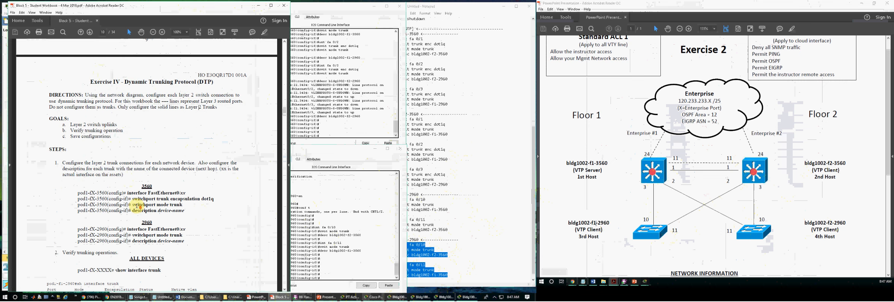
drag(116, 203, 162, 203)
click(125, 204)
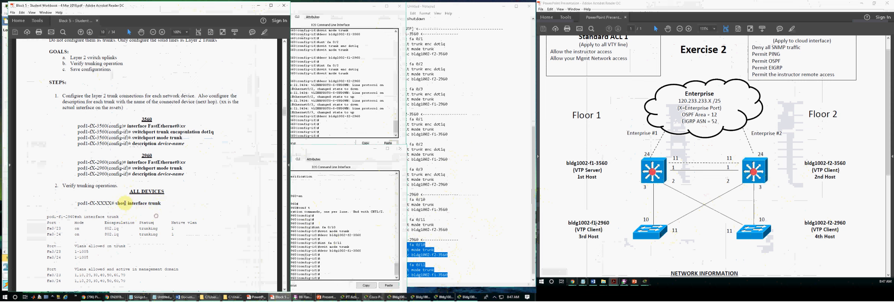
- Rearrange the workbook, Packet Tracer and activity instructions windows, ending with the workbook in front
click(168, 218)
key(alt+Tab)
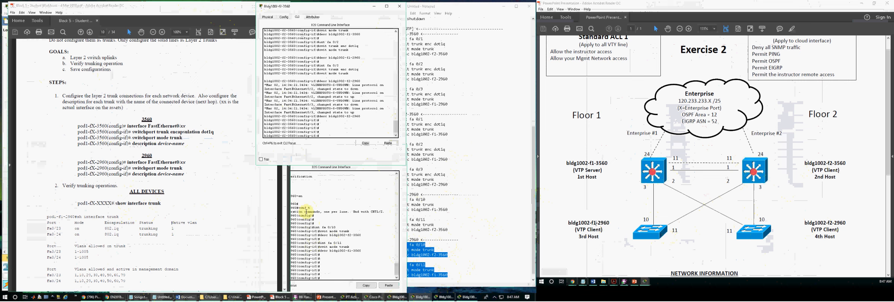
click(144, 32)
drag(246, 7, 250, 41)
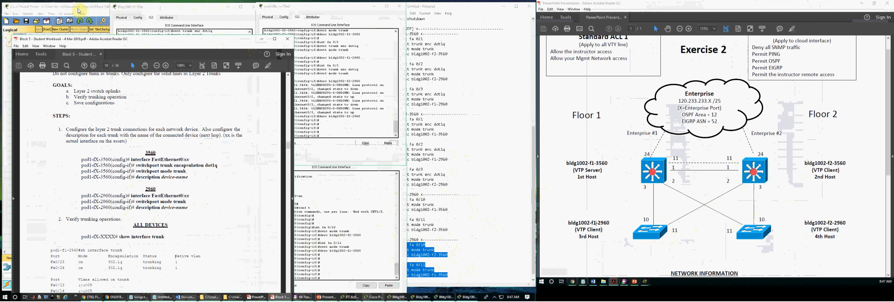
click(81, 11)
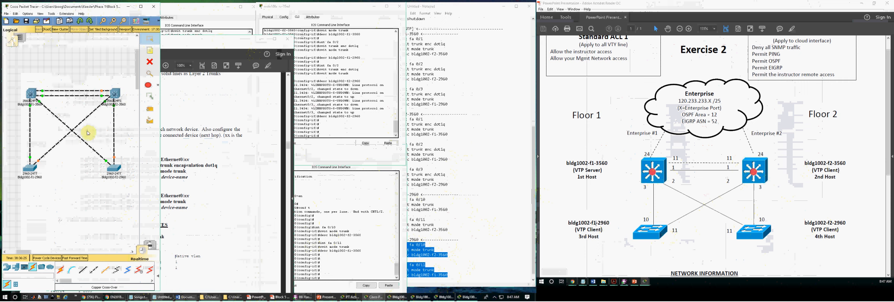
click(344, 298)
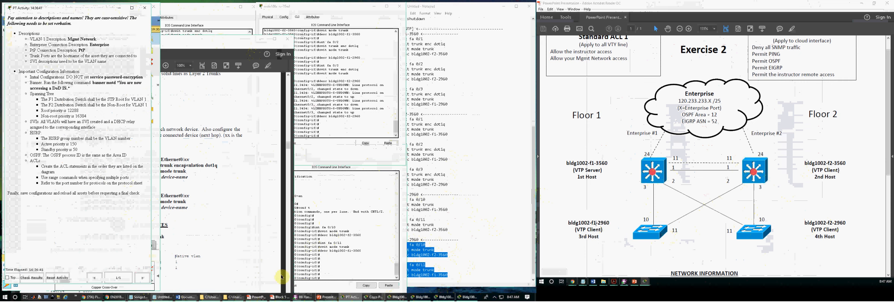
click(119, 7)
click(190, 105)
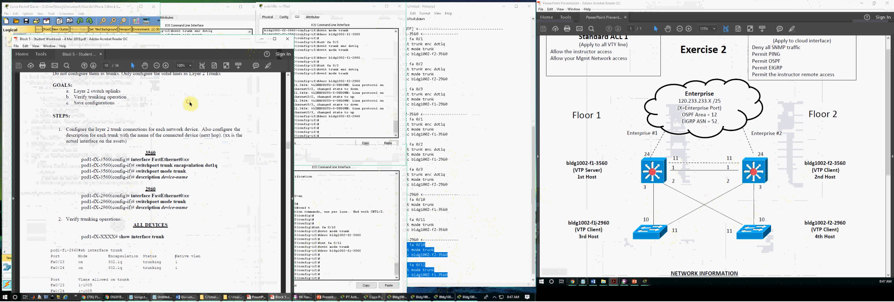
- Exit configuration mode on f1-3560 and f2-3560 and run show int trunk on each
click(199, 26)
click(262, 38)
click(219, 189)
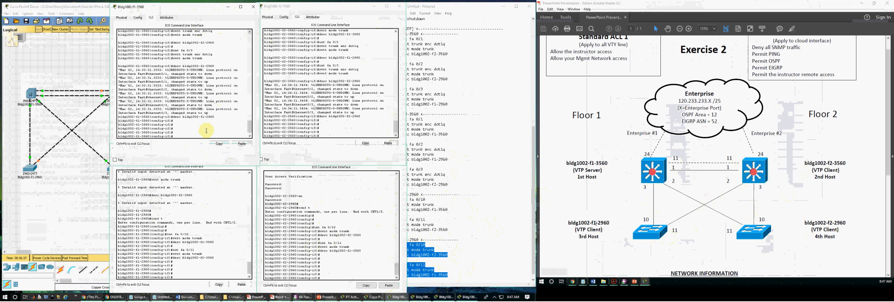
key(Return)
text(ex)
key(Return)
text(ex)
key(Return)
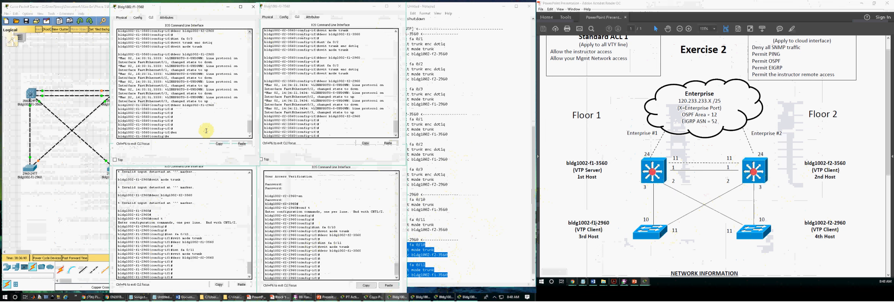
text(show int trunk)
key(Return)
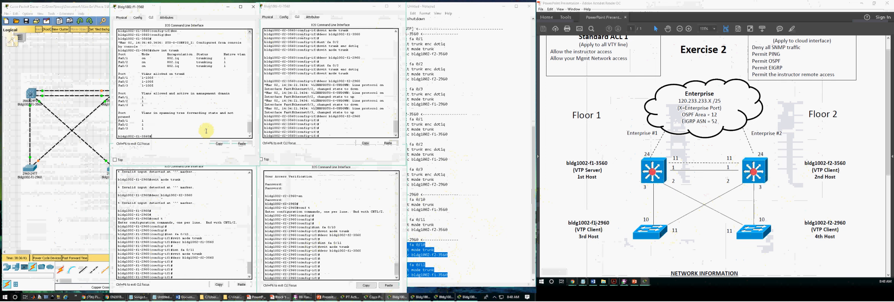
click(280, 104)
key(Return)
text(ex)
key(Return)
text(ex)
key(Return)
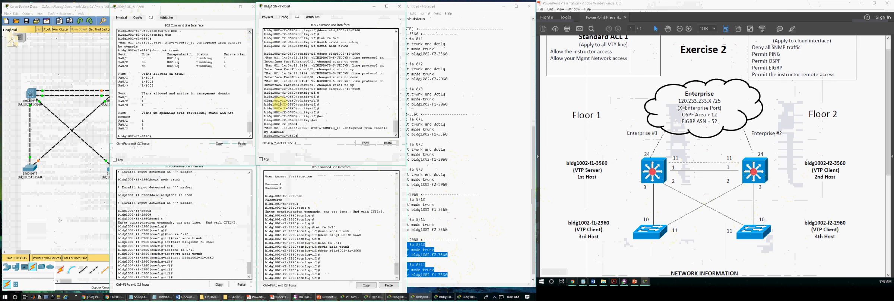
text(show int trunk)
key(Return)
key(Return)
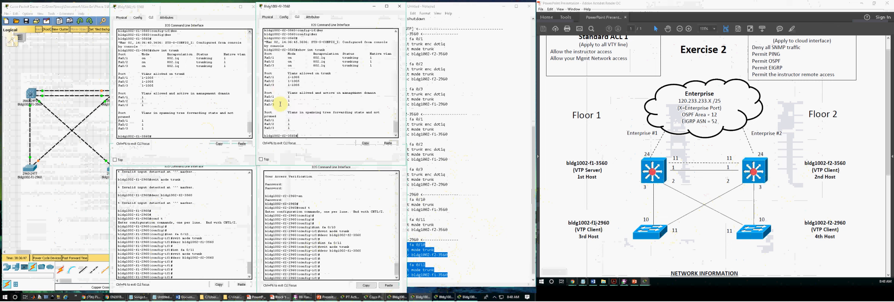
click(193, 190)
- Exit configuration mode on f1-2960 and f2-2960 and run show int trunk on each
key(Return)
text(sx)
key(Return)
text(ex)
key(Return)
text(show i)
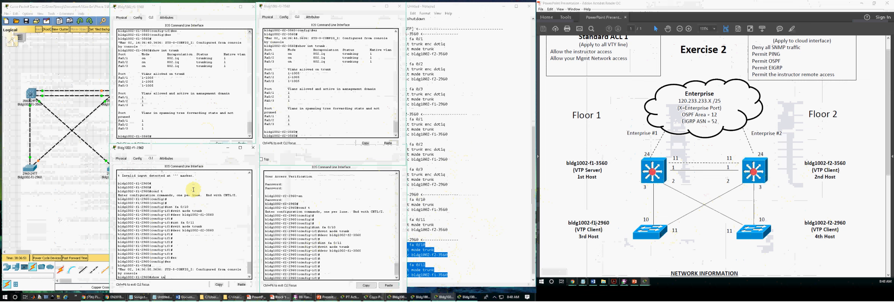
text(nt tru)
key(Return)
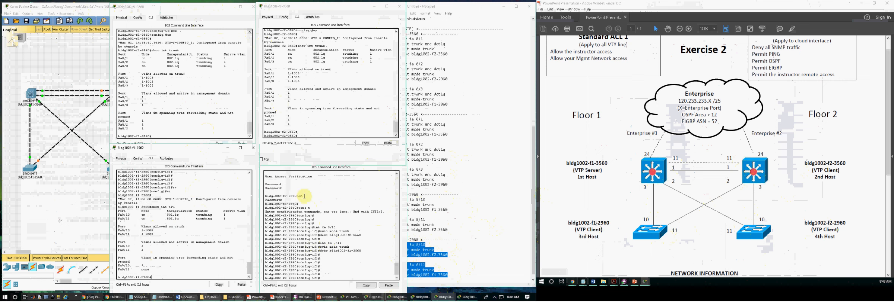
click(323, 204)
key(Return)
key(Return)
text(ex)
key(Return)
text(ex)
key(Return)
text(show)
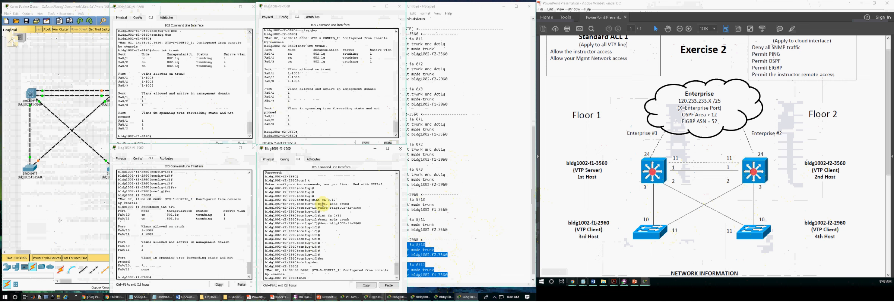
text( int tr)
key(Return)
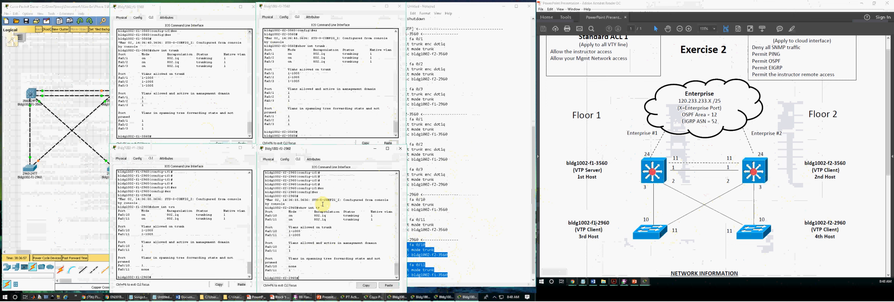
click(129, 64)
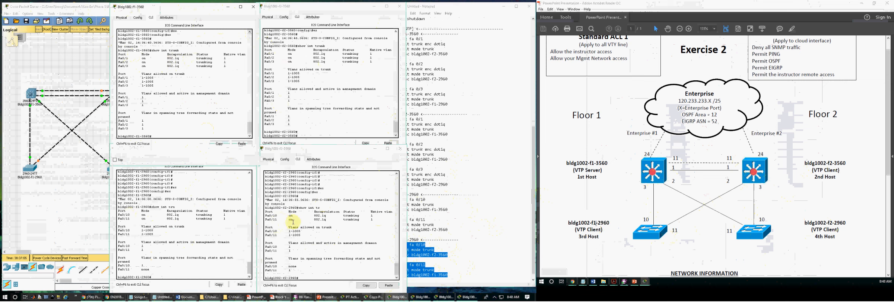
- Highlight the 802.1q trunk rows in all four switches' show int trunk output
drag(153, 216, 200, 229)
drag(152, 53, 197, 69)
drag(267, 62, 276, 47)
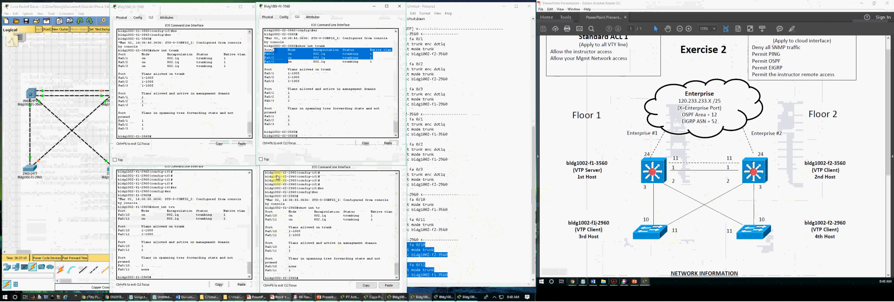
drag(282, 193, 308, 208)
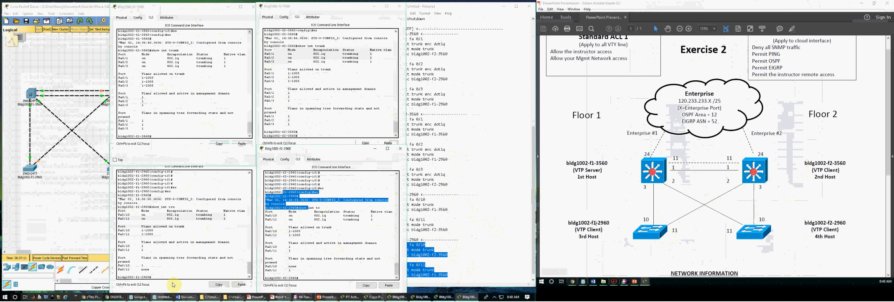
- Scroll the student workbook to Exercise V's VTP steps
click(278, 297)
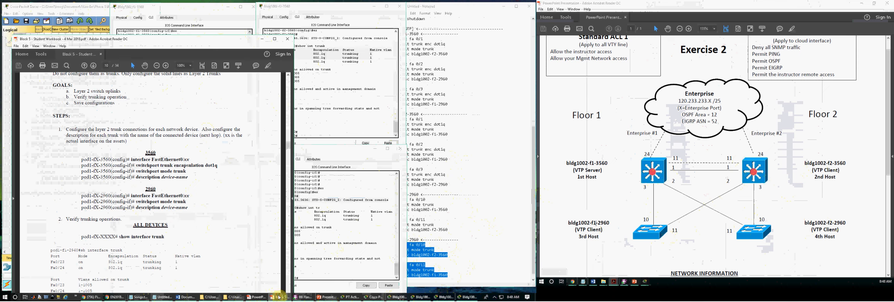
scroll(189, 240, down, 15)
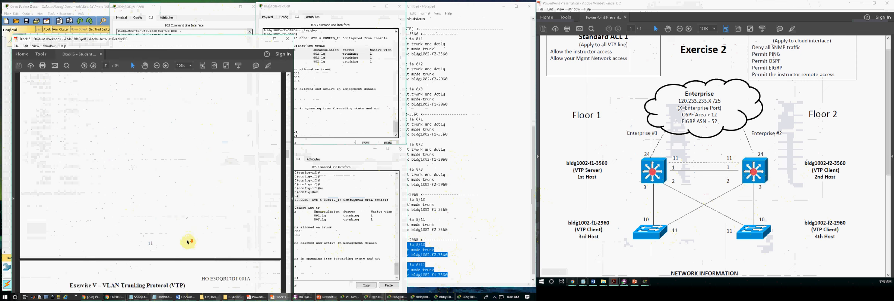
drag(103, 139, 184, 140)
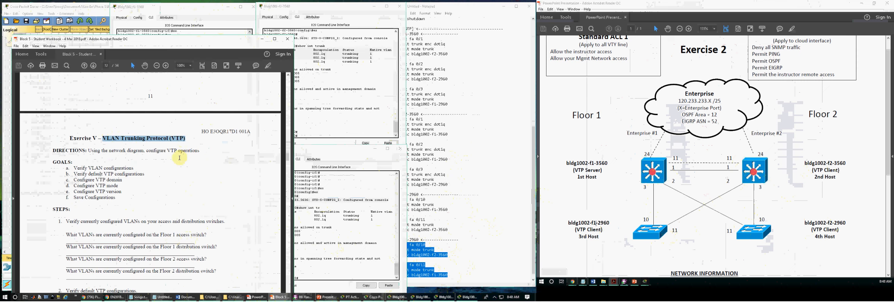
click(178, 197)
scroll(178, 197, down, 3)
- Add a '! VLAN TRUNK PROT' header after the trunk entries in the Notepad notes
click(478, 229)
scroll(475, 252, down, 1)
click(470, 267)
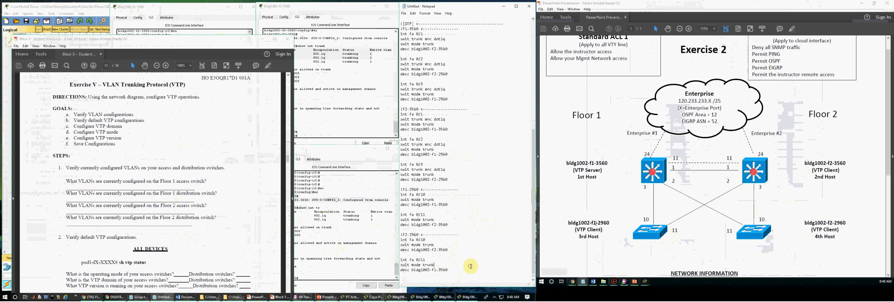
key(Return)
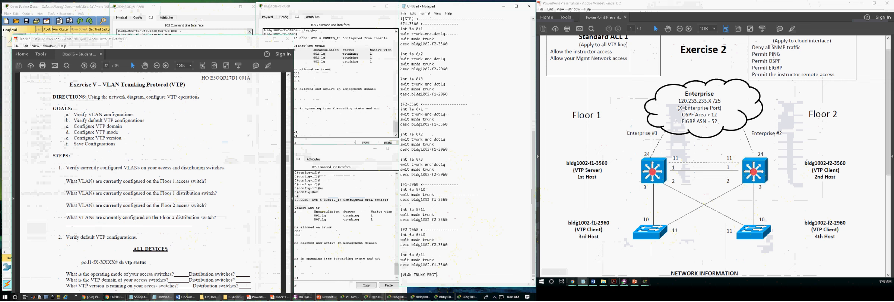
text(!)
key(Return)
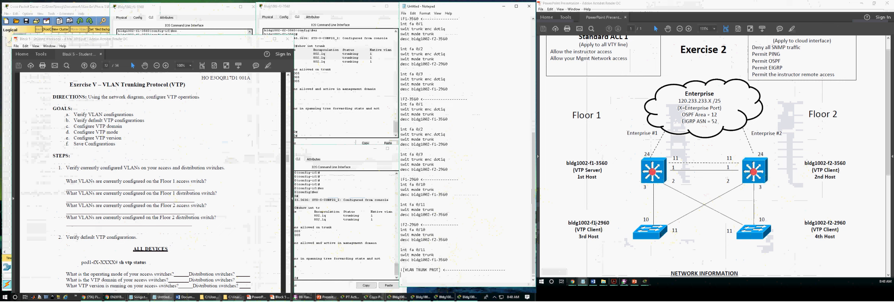
- Start a 'vtp' line under the header, then scroll the network PDF to Network Information
click(148, 124)
scroll(168, 179, down, 9)
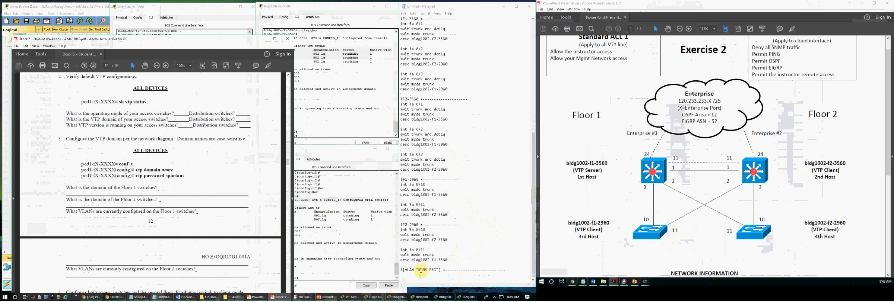
scroll(218, 211, down, 2)
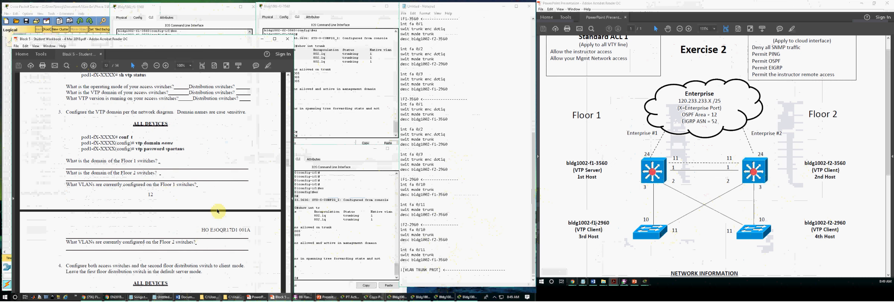
click(425, 279)
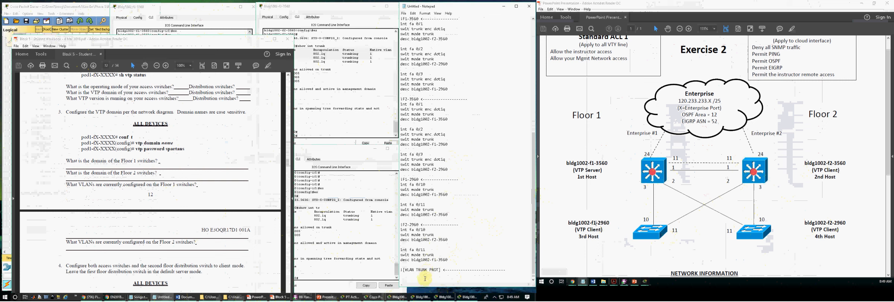
text(vtp domain)
click(651, 156)
scroll(671, 175, down, 5)
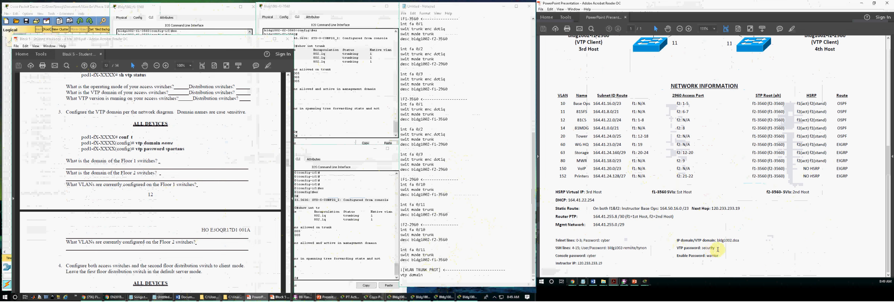
- Copy bldg1002.disa from the network PDF and paste it after 'vtp domain' in the notes
drag(715, 241, 738, 242)
key(ctrl+c)
click(436, 275)
key(ctrl+v)
key(ctrl+v)
key(ctrl+v)
key(ctrl+v)
key(ctrl+v)
key(ctrl+z)
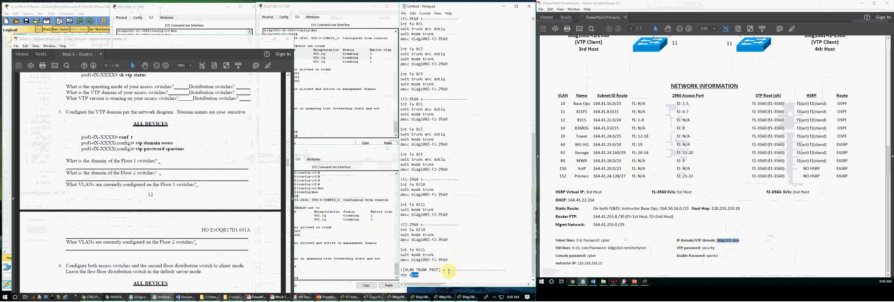
click(423, 275)
- Fix the misspelled word on the domain line and add a 'vtp pass security' line
double_click(420, 276)
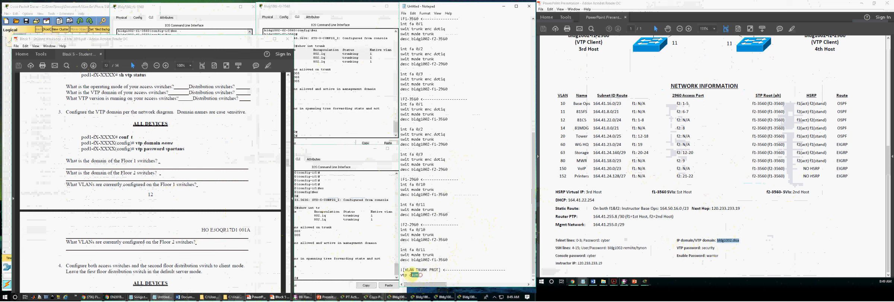
text(dm)
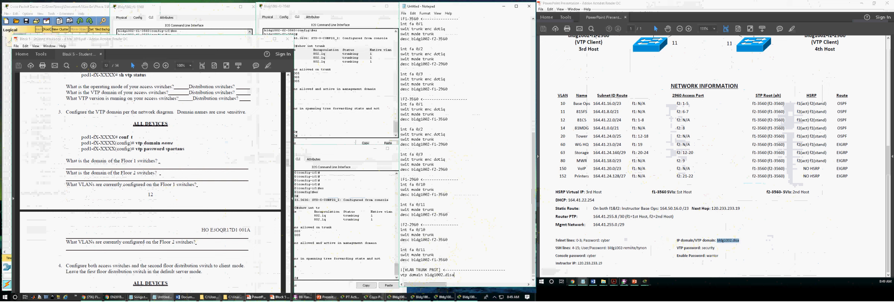
key(Return)
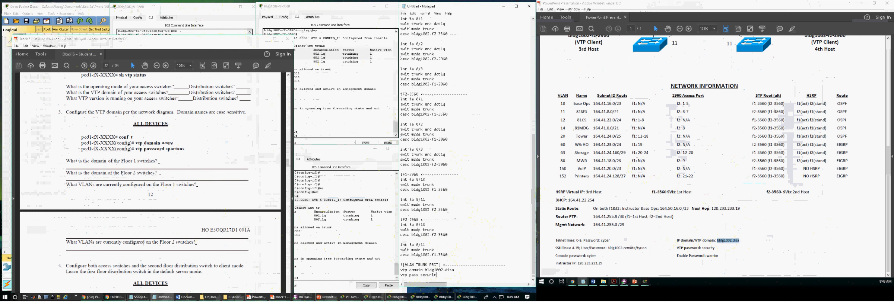
text(vtp pass security)
key(Return)
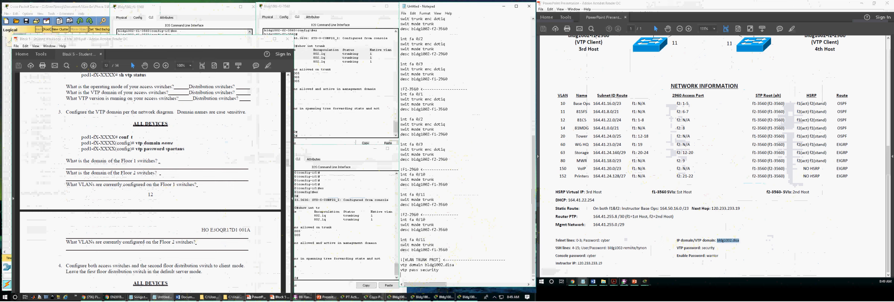
click(114, 207)
scroll(118, 206, down, 10)
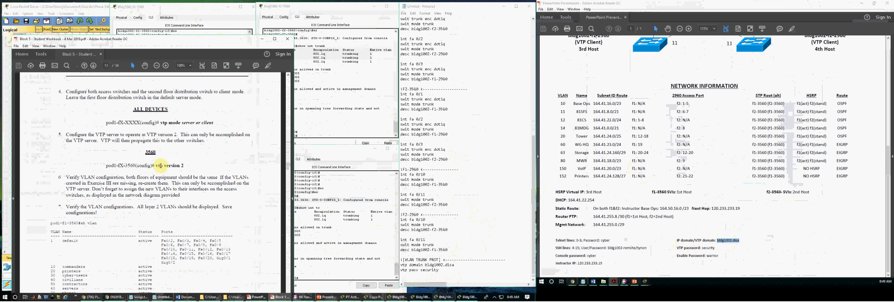
- Write the 'vtp mode client' line, checking the workbook's vtp version 2 command
click(418, 273)
text(vtp mode client)
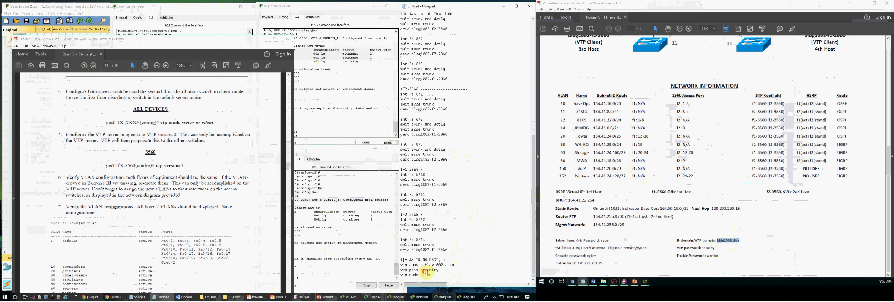
mouse_move(155, 166)
mouse_down()
mouse_move(184, 166)
mouse_move(156, 167)
mouse_up()
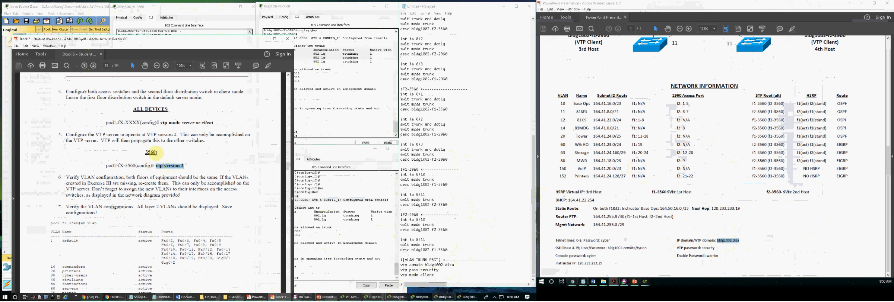
click(162, 168)
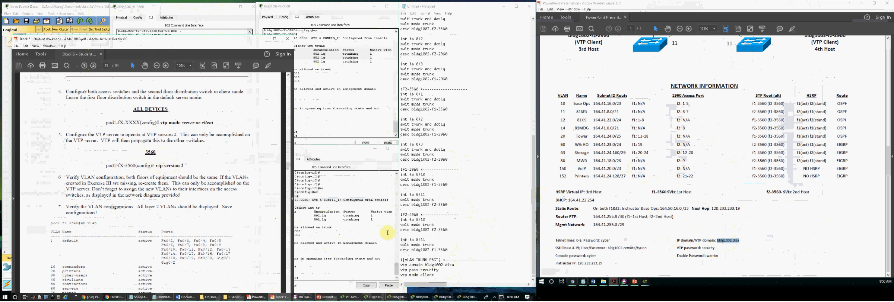
click(449, 277)
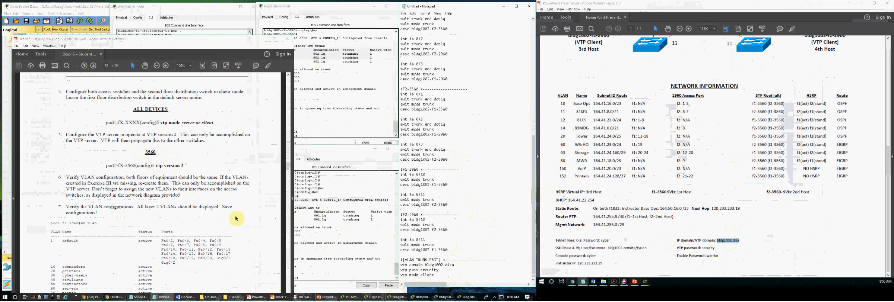
click(183, 168)
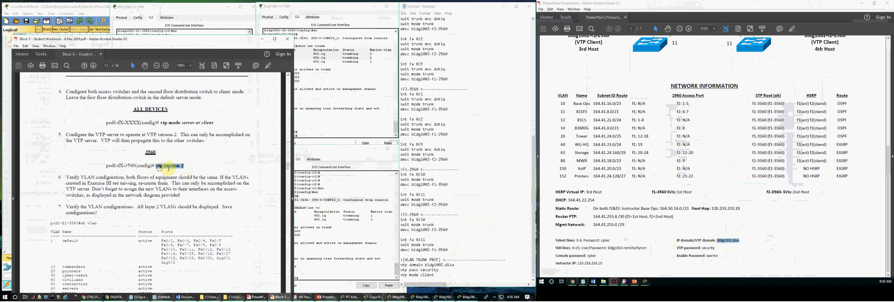
- Select the three vtp command lines in the notes for copying
drag(435, 276, 395, 265)
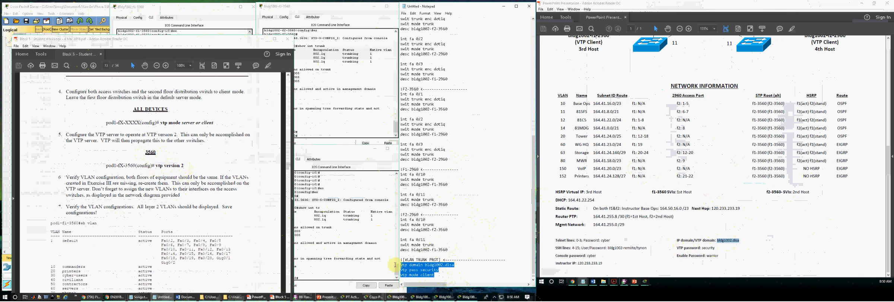
click(445, 274)
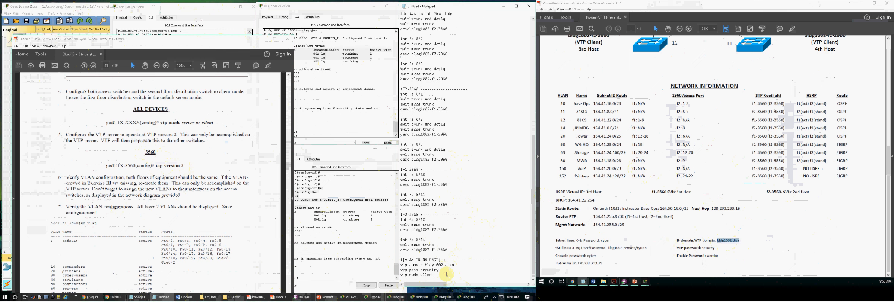
drag(435, 276, 397, 263)
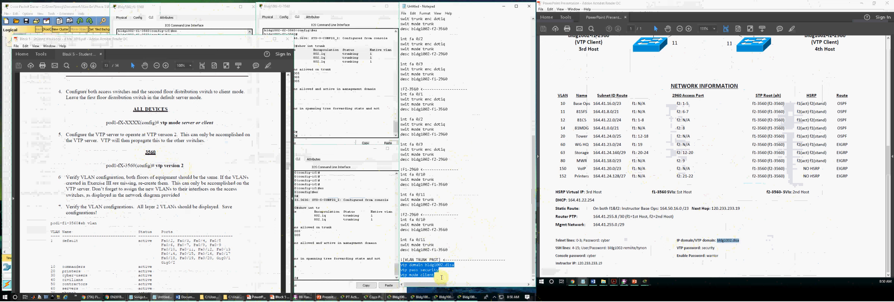
click(227, 26)
click(336, 59)
- Bring up all four switch consoles and get a fresh prompt on each
click(328, 212)
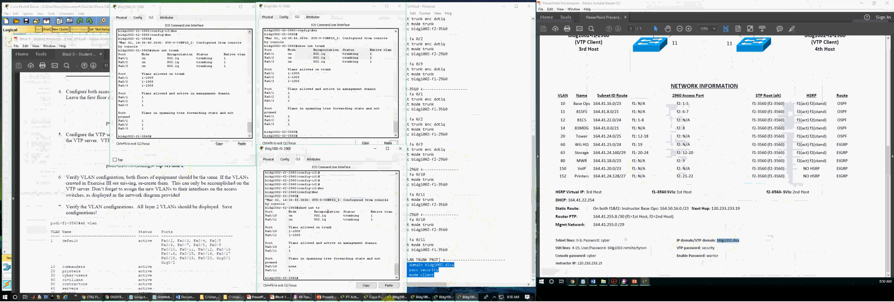
click(413, 297)
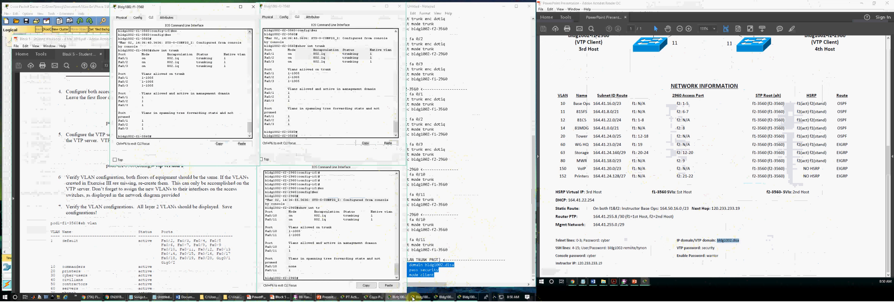
click(444, 298)
key(Return)
key(Return)
click(286, 108)
key(Return)
key(Return)
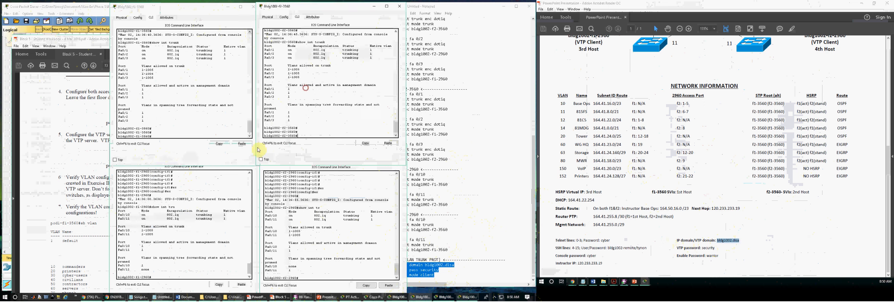
click(211, 206)
key(Return)
key(Return)
click(303, 209)
key(Return)
key(Return)
key(Return)
click(191, 108)
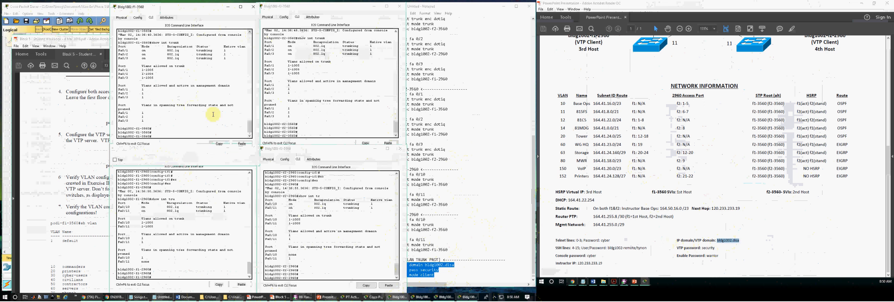
- Check the VTP commands in the workbook and focus the f2-3560 console
click(597, 98)
scroll(597, 99, up, 4)
drag(574, 130, 601, 130)
click(350, 104)
click(331, 214)
click(214, 216)
click(298, 129)
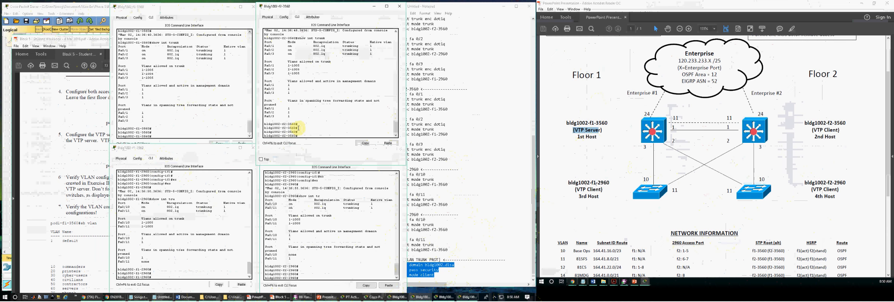
- Enter configuration mode on f2-3560 and paste the three VTP commands
key(Return)
key(Return)
text(conf t)
key(Return)
key(Return)
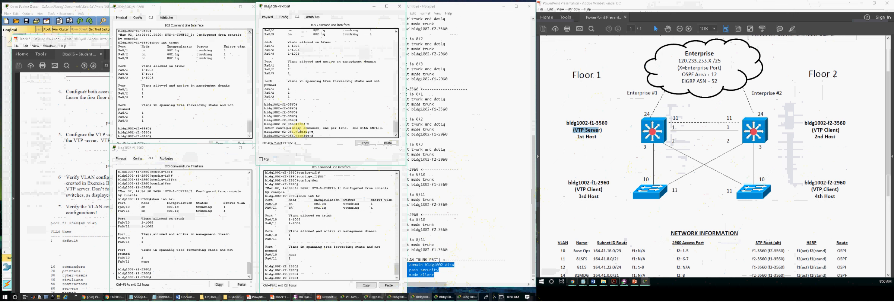
key(ctrl+v)
- Enter configuration mode on f1-2960, cancelling the attempted paste of the VTP lines
click(237, 196)
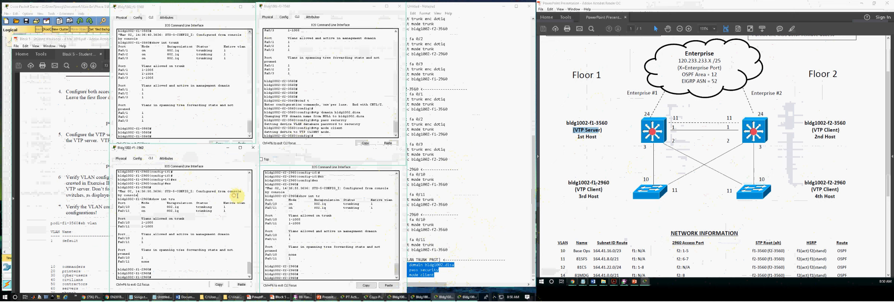
key(Return)
key(Return)
text(conf t)
key(Return)
key(Return)
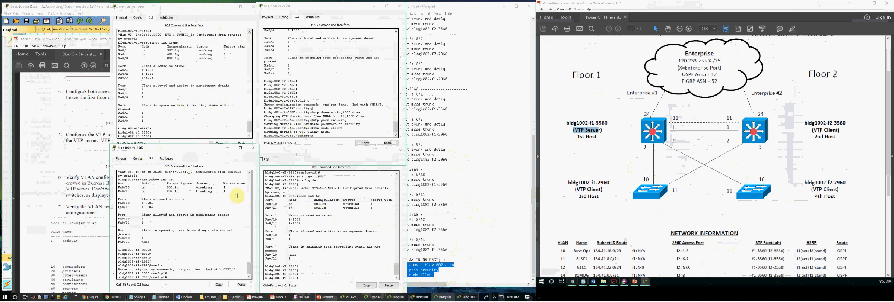
drag(315, 113, 319, 132)
click(216, 226)
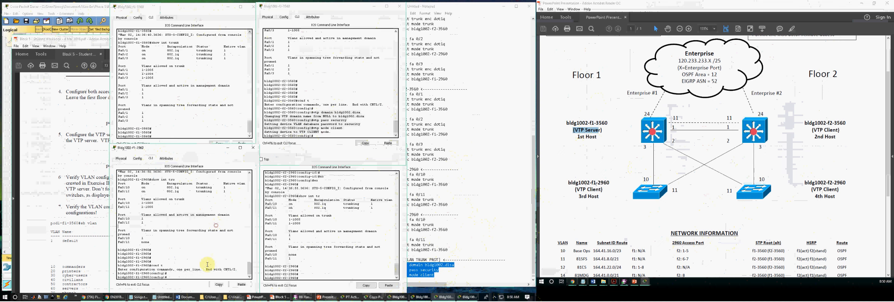
right_click(207, 264)
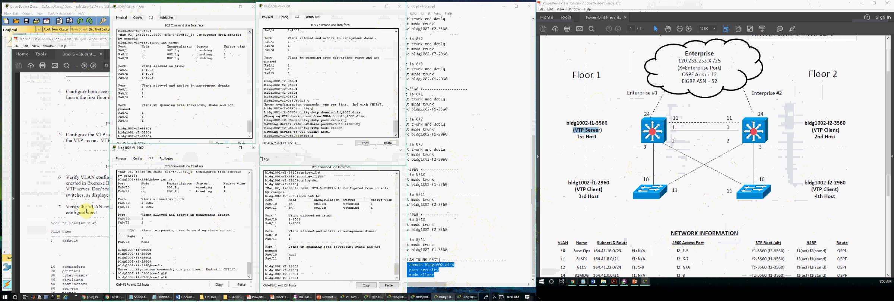
click(178, 276)
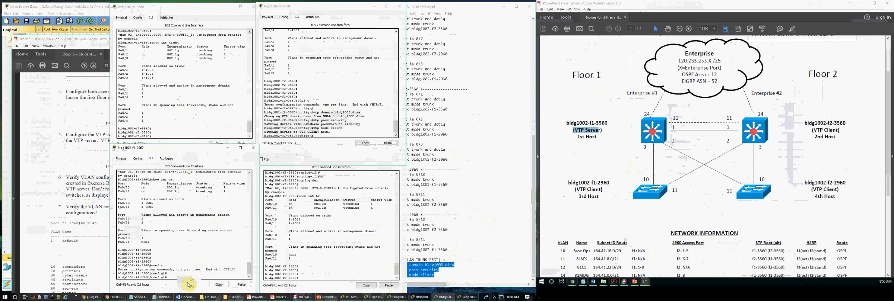
- Cycle through the consoles and select the word 'client' on the notes' mode line
click(324, 270)
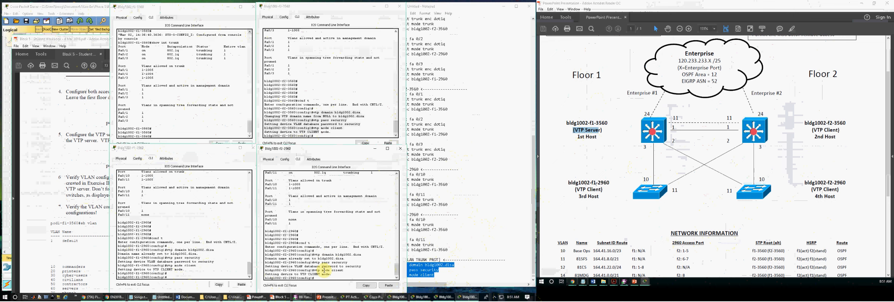
click(329, 112)
click(233, 101)
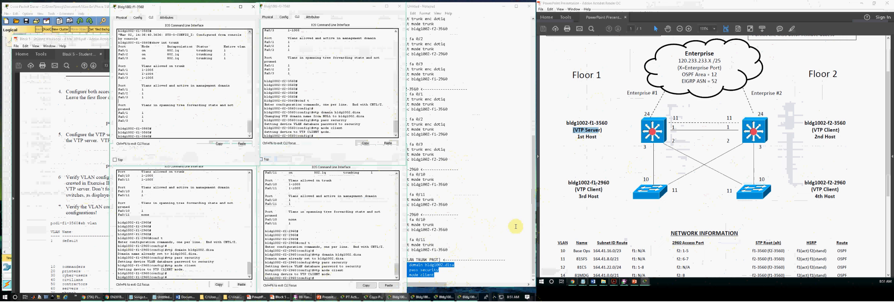
click(515, 227)
drag(439, 275, 416, 276)
- Change the mode line to server and apply the three VTP commands on f1-3560 in config mode
text(server)
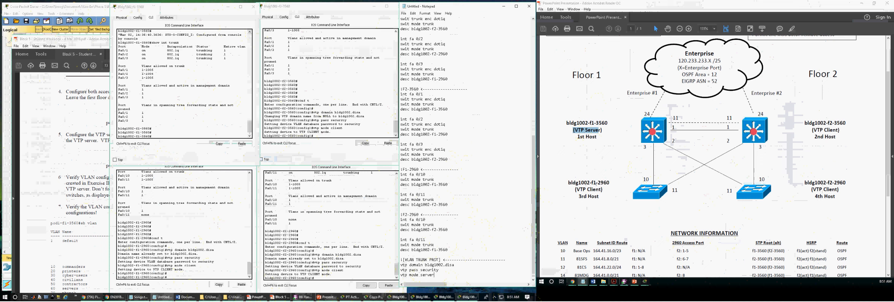
drag(435, 275, 398, 266)
key(ctrl+c)
click(210, 138)
key(ctrl+v)
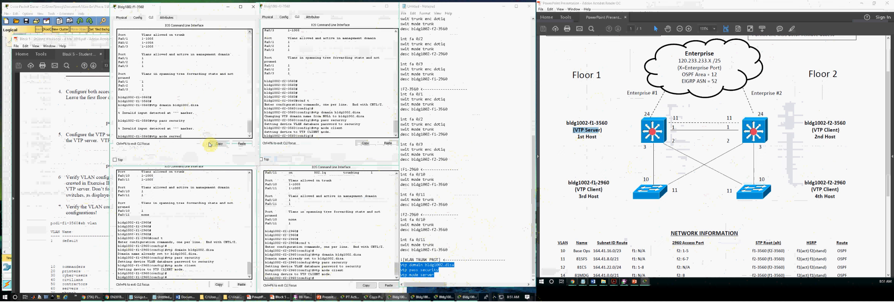
key(Return)
key(Return)
text(conf t)
key(Return)
key(Return)
key(ctrl+v)
key(Return)
- Refresh the prompts on the f2-3560 and both 2960 consoles, then continue the notes below the VTP commands
key(Return)
key(Return)
click(295, 104)
key(Return)
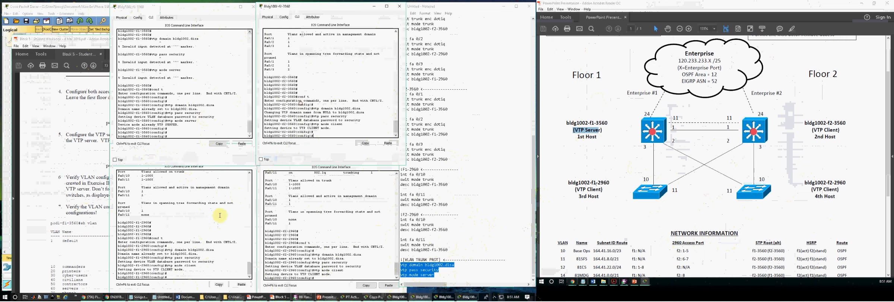
key(Return)
click(219, 216)
key(Return)
key(Return)
click(283, 224)
key(Return)
key(Return)
click(452, 221)
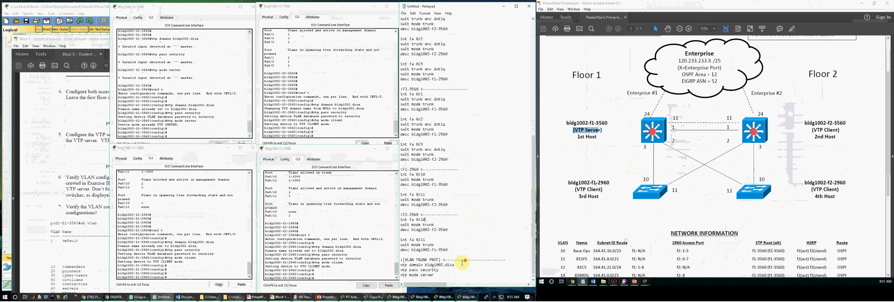
click(442, 273)
key(Return)
key(Return)
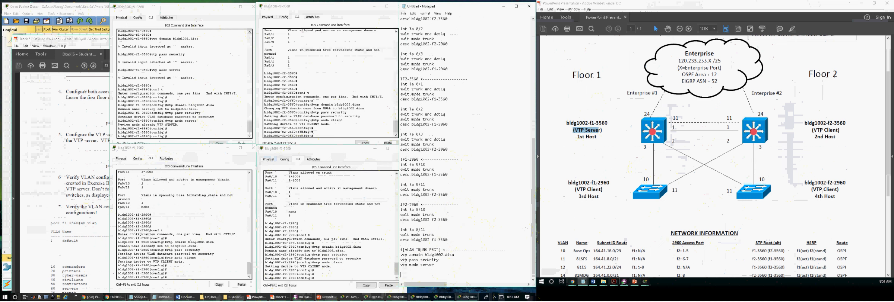
- Bring the student workbook forward and scroll through its VTP and VLAN exercises
click(34, 119)
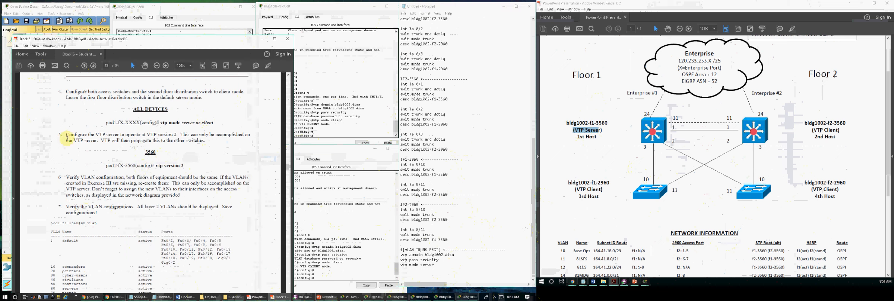
scroll(143, 170, up, 10)
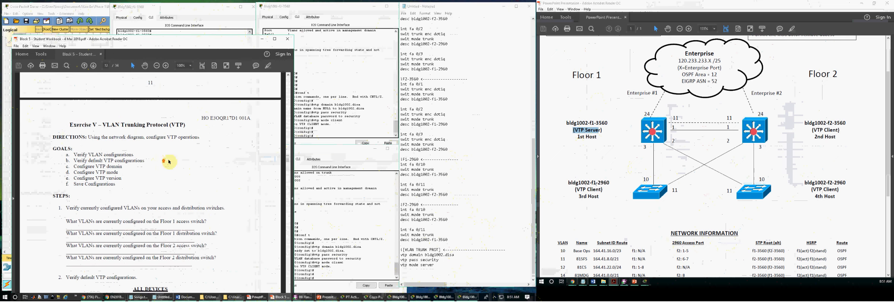
scroll(119, 149, down, 8)
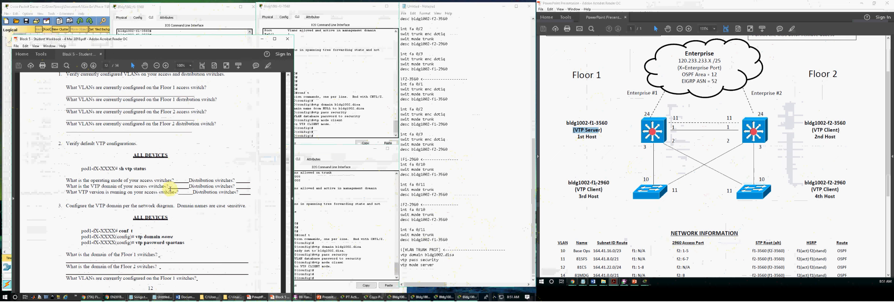
scroll(152, 172, down, 12)
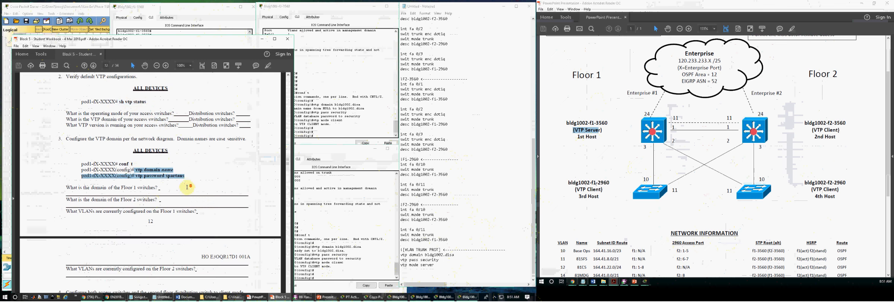
scroll(188, 193, down, 5)
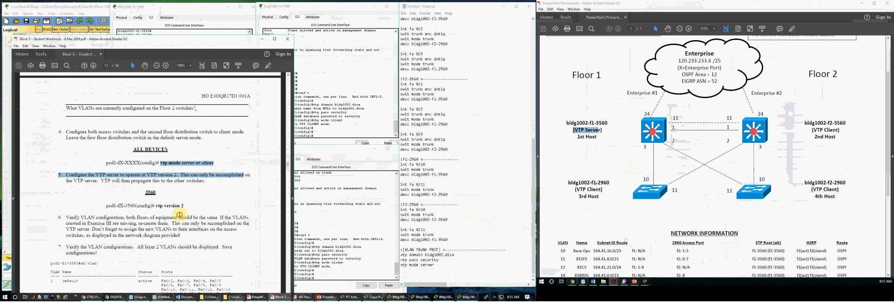
scroll(178, 205, down, 9)
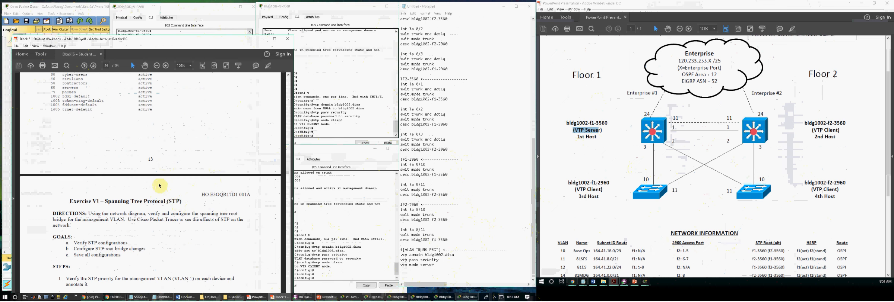
scroll(159, 185, up, 20)
scroll(174, 192, up, 20)
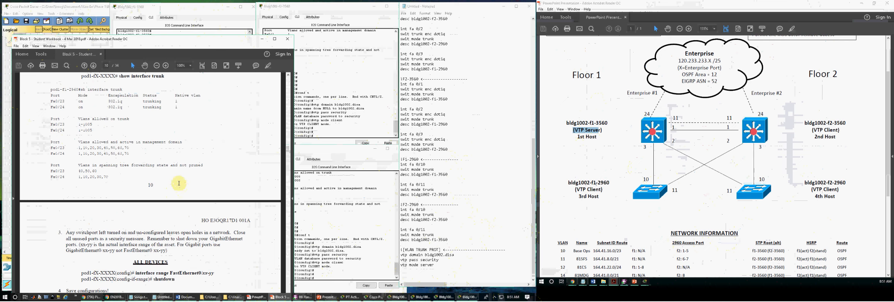
scroll(179, 183, up, 15)
scroll(179, 183, down, 8)
scroll(178, 183, up, 10)
drag(114, 172, 160, 173)
- Settle on Exercise III's Floor 1 VLANs (10, 20, 30, 70) and mark the vlan/name/exit lines
scroll(160, 201, down, 5)
scroll(176, 179, up, 2)
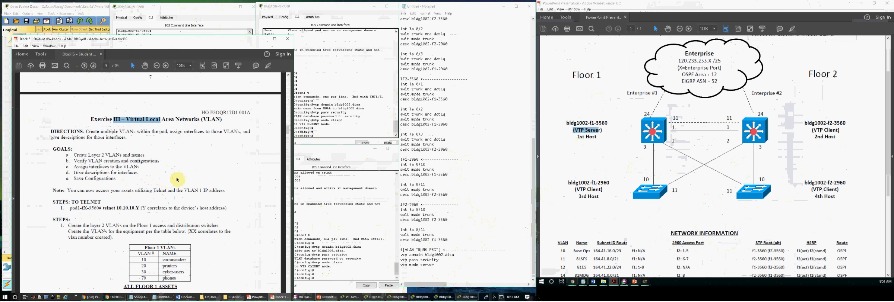
scroll(164, 207, down, 4)
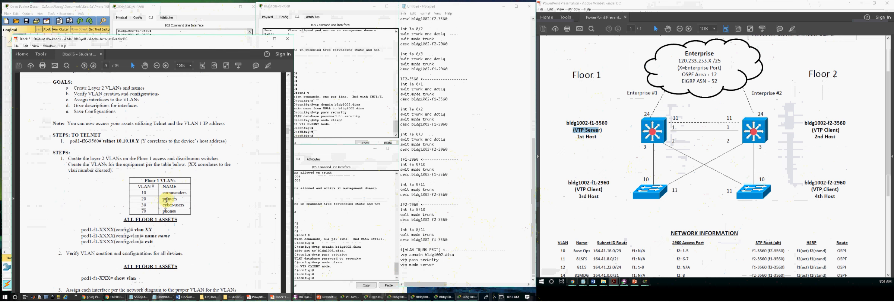
scroll(167, 211, down, 2)
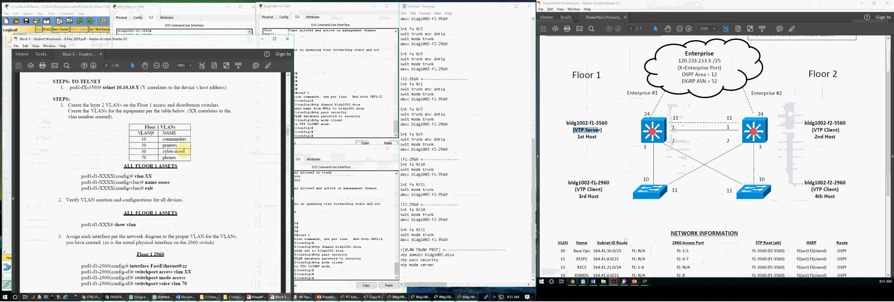
scroll(186, 193, down, 5)
scroll(189, 197, down, 3)
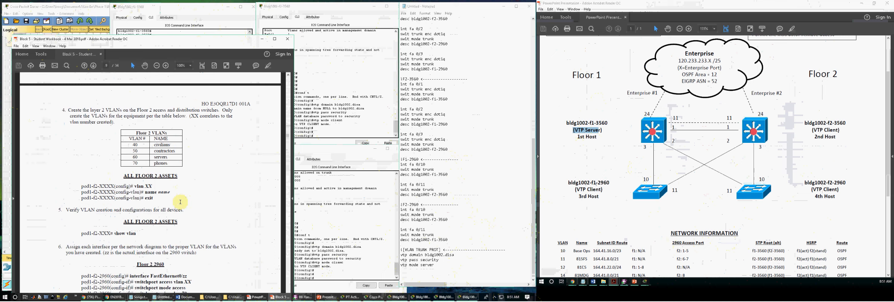
scroll(180, 202, down, 2)
scroll(181, 203, up, 10)
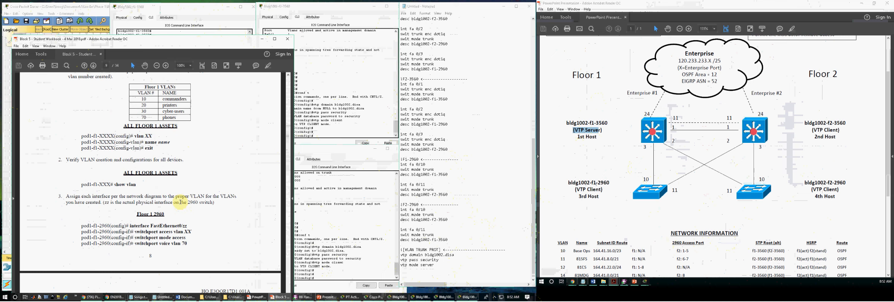
scroll(180, 202, up, 6)
scroll(179, 190, down, 5)
scroll(179, 190, up, 2)
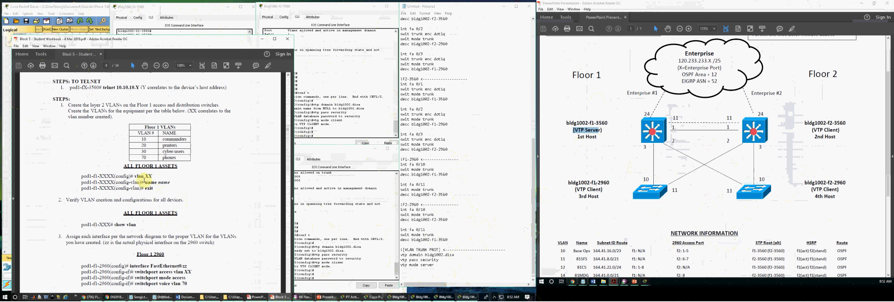
drag(135, 176, 157, 190)
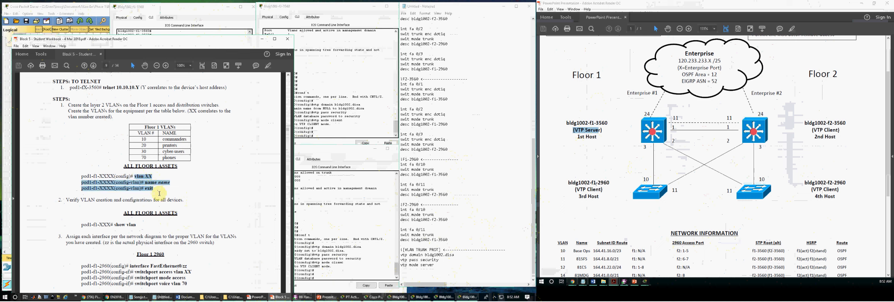
- Add a '[VLAN SETUP / SERVER]' heading below vtp mode server in the notes
click(414, 274)
text(~!)
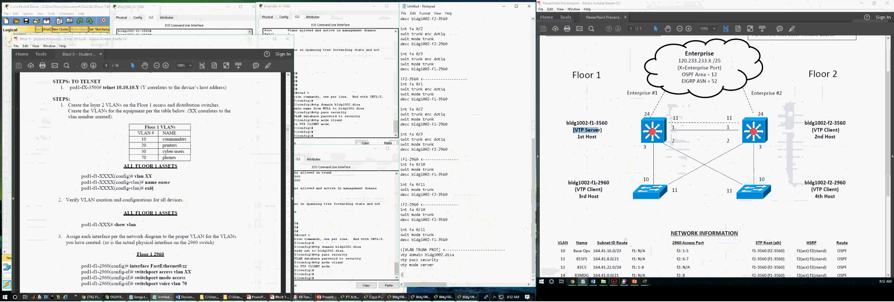
text([VLAN SETUP / SERVER] <---------------------------)
key(Return)
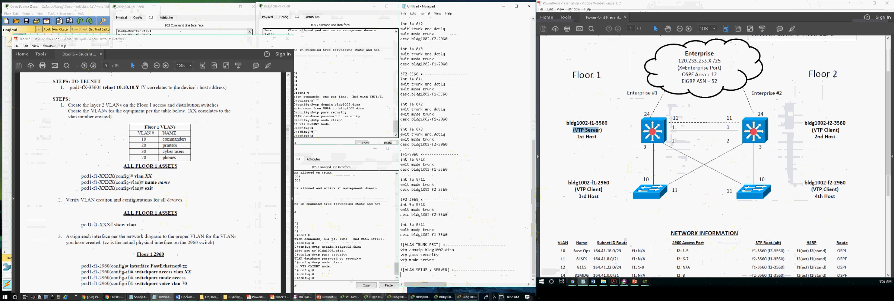
- Write vlan 10 named Base Ops, checking the name against the network diagram
text(vla)
click(604, 225)
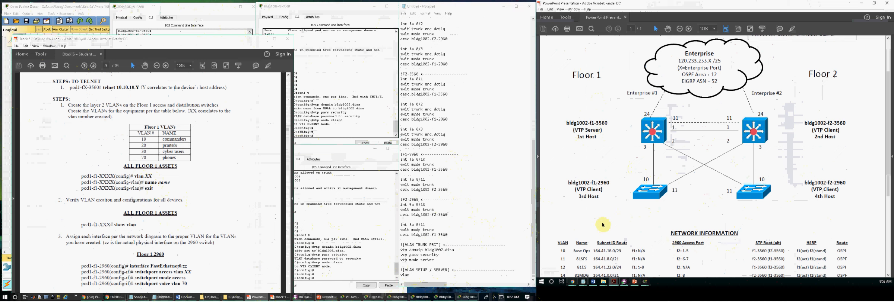
scroll(603, 225, down, 5)
click(422, 274)
text(n )
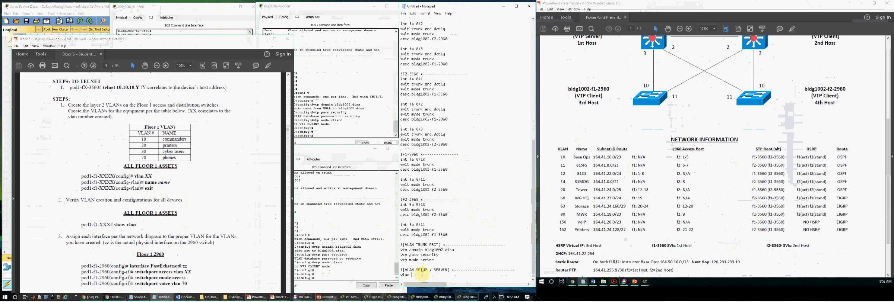
text(10)
key(Return)
text(name)
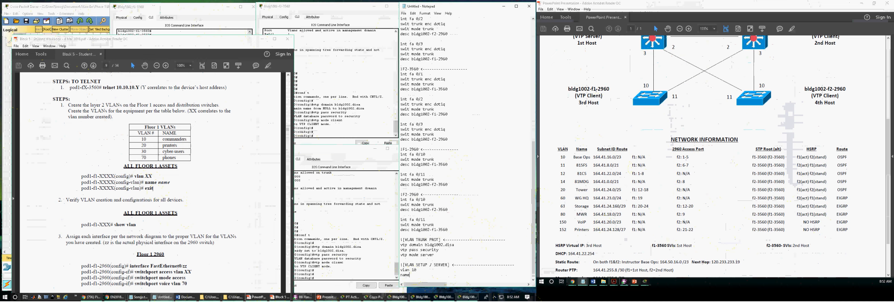
text( Base Ops)
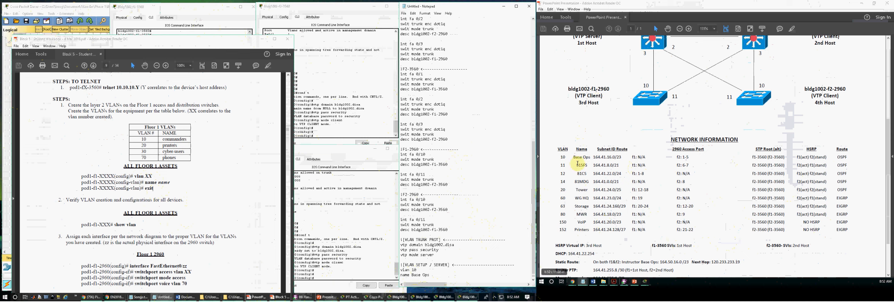
click(418, 276)
key(BackSpace)
key(BackSpace)
key(BackSpace)
key(BackSpace)
key(BackSpace)
key(BackSpace)
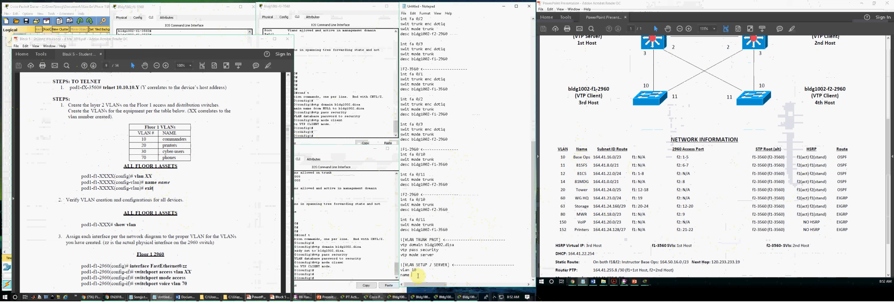
text(se Ops")
key(Return)
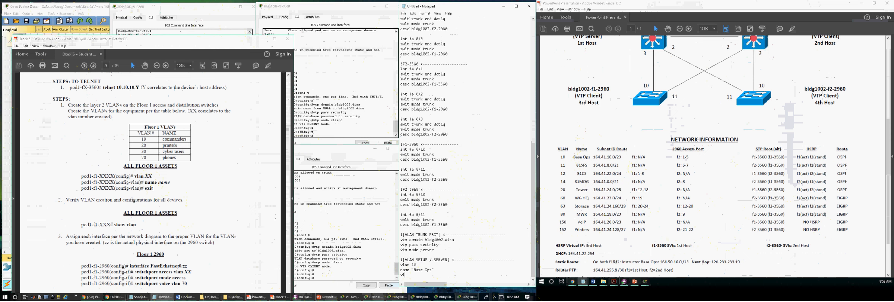
- Add vlan 11 named 81SFS and vlan 12 named 81CD
text(vlan 11)
key(Return)
text(name )
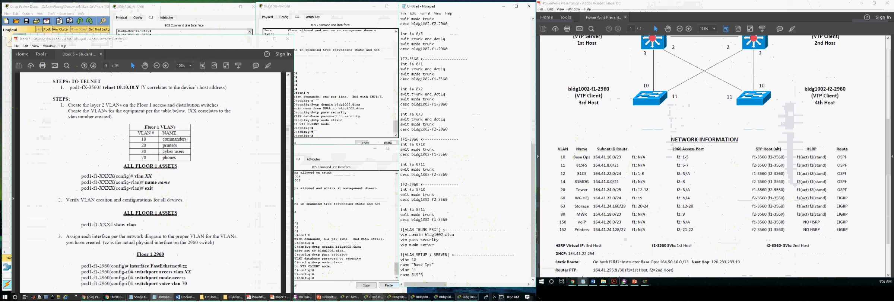
text(81SFS)
key(Return)
text(vlan 12)
key(Return)
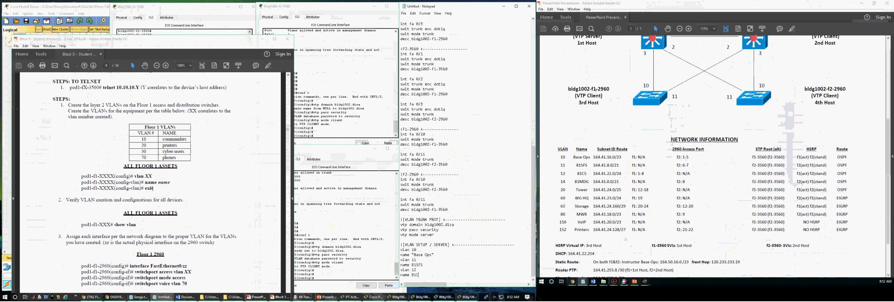
text(name 81CD)
key(Return)
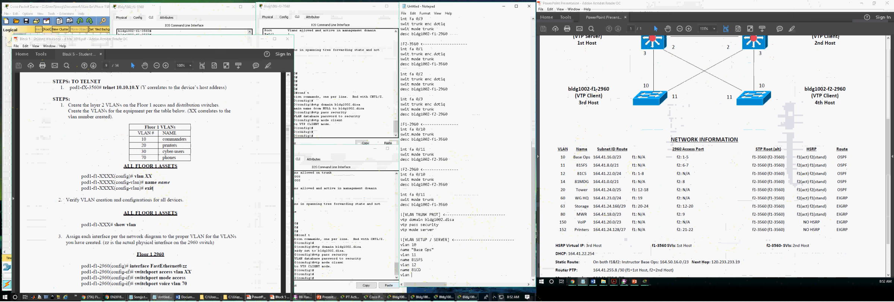
- Add vlan 14 named 81MDG and vlan 20 named Tower
text(vlan 14)
key(Return)
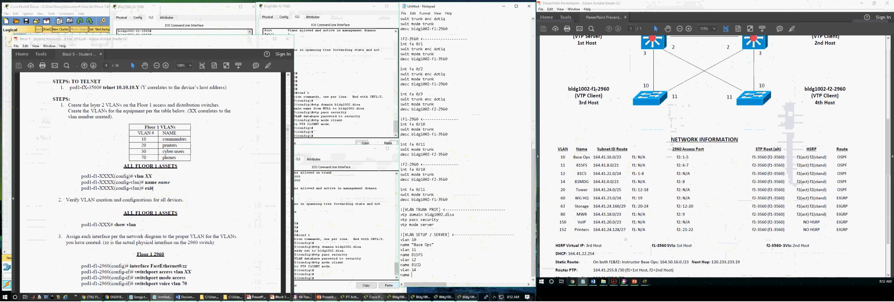
text(name 81MDG)
key(Return)
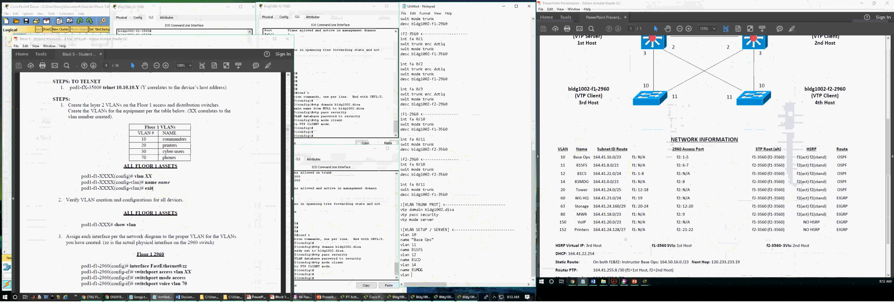
text(vlan 20)
key(Return)
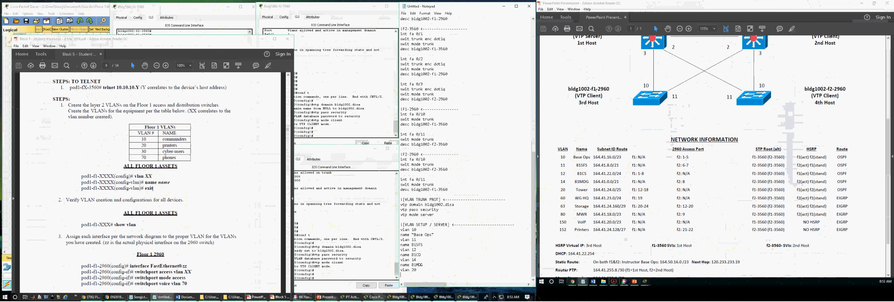
text(name Tower)
key(Return)
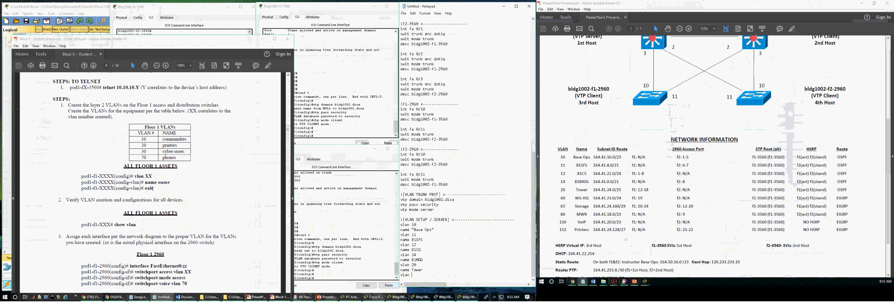
- Add vlan 60 named "WG HQ" and vlan 63 named Storage
text(vlan 60)
key(Return)
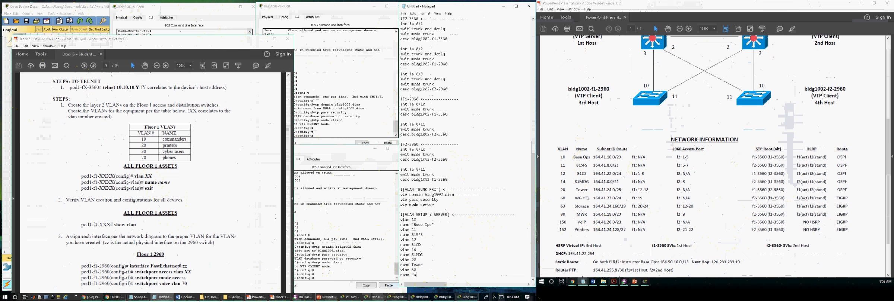
text(name "WG HQ")
key(Return)
text(vlan)
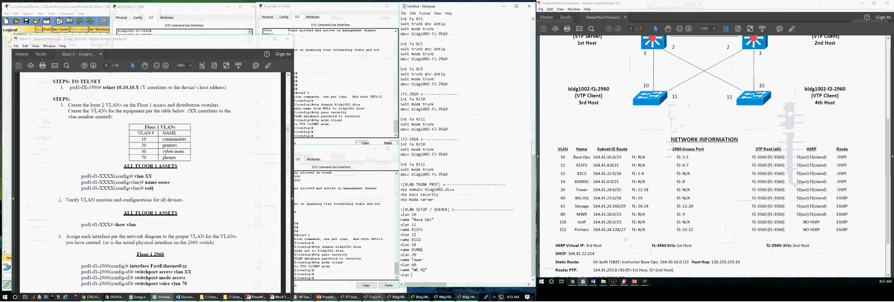
text( 63)
key(Return)
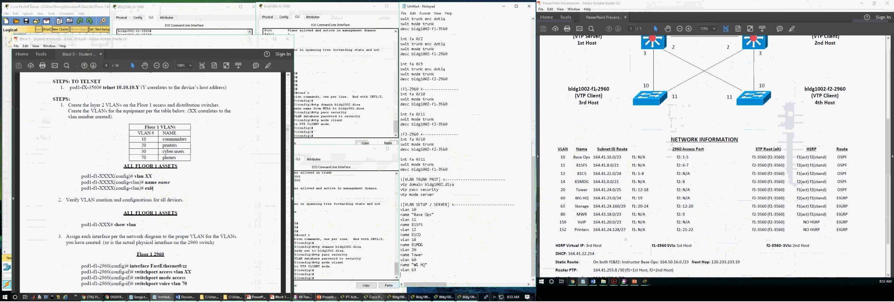
text(name Storage)
key(Return)
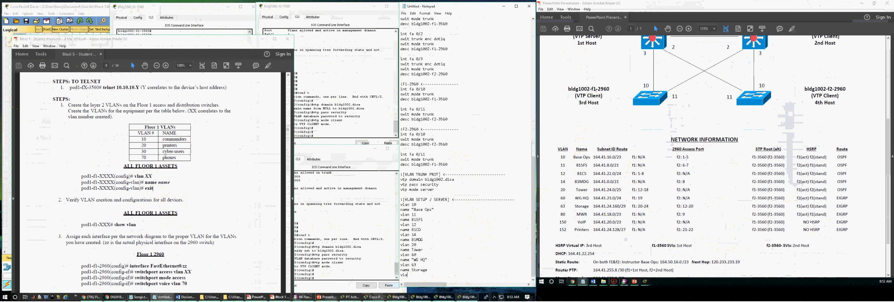
- Finish the list with vlan 80 MWR, vlan 150 VoIP and vlan 152 Printers
text(vlan 80)
key(Return)
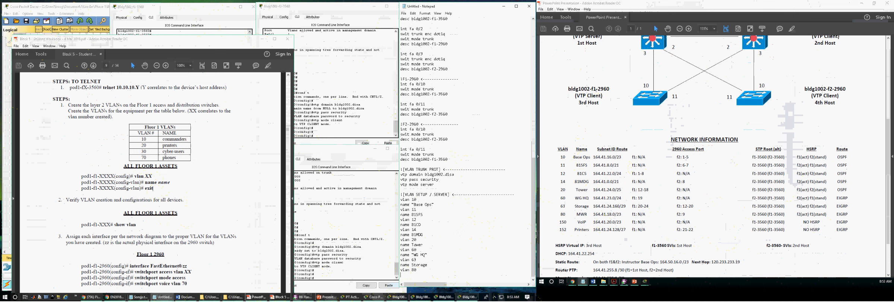
text(name MWR)
key(Return)
text(vla)
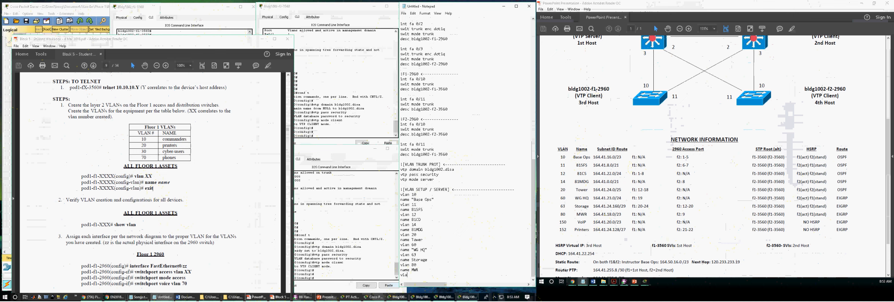
text(n 150)
key(Return)
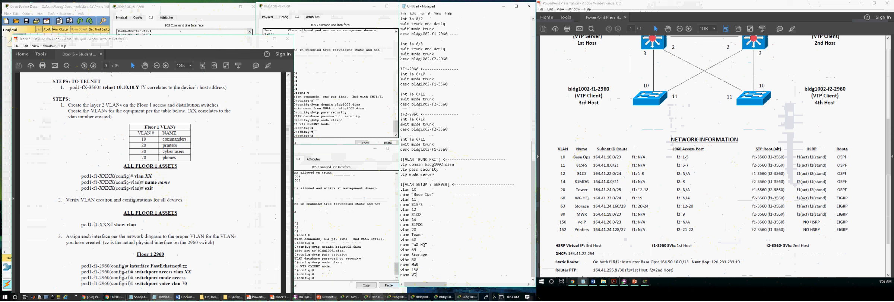
text(name VoIP)
key(Return)
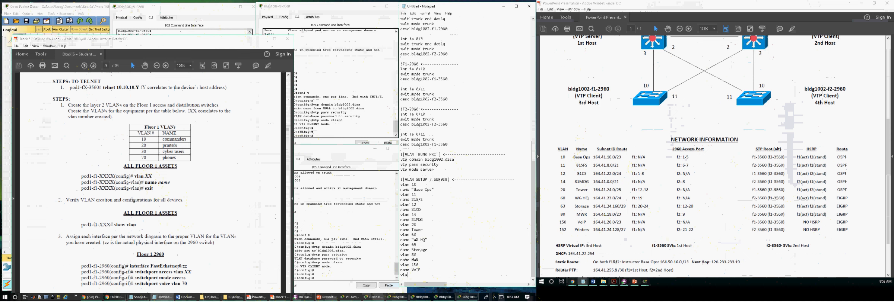
text(vlan 152)
key(Return)
text(nam)
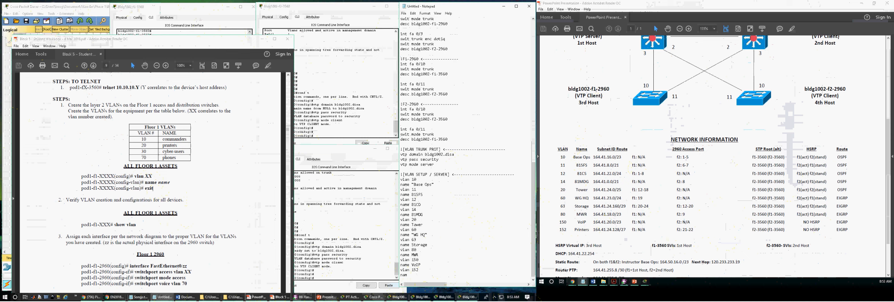
text(e Printer)
- Select the VLAN command block from vlan 10 onward and bring up the switch consoles
drag(430, 275, 401, 179)
click(314, 85)
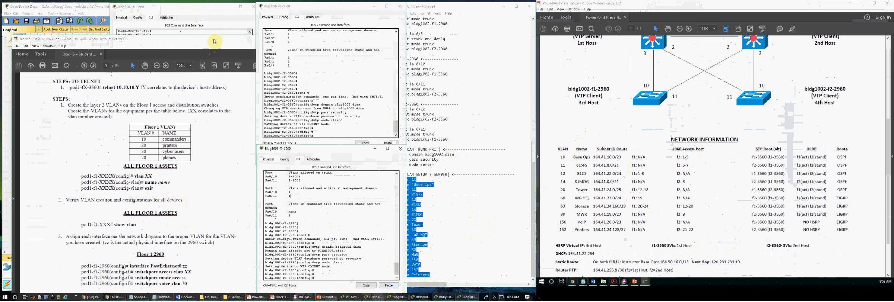
click(206, 19)
click(452, 298)
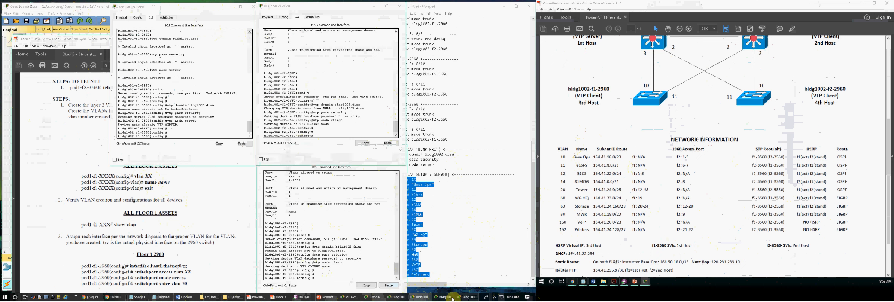
click(452, 298)
click(464, 298)
click(234, 241)
click(188, 104)
- Wake the consoles, then exit and run sh vlan on f1-3560
key(Return)
key(Return)
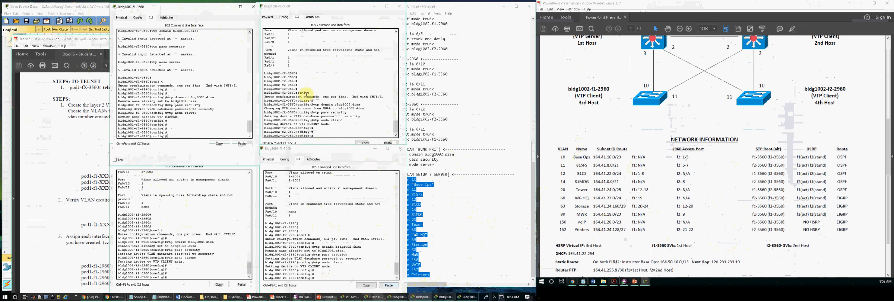
key(Return)
key(Return)
click(223, 223)
key(Return)
key(Return)
click(339, 211)
key(Return)
key(Return)
click(198, 112)
key(Return)
key(Return)
text(e)
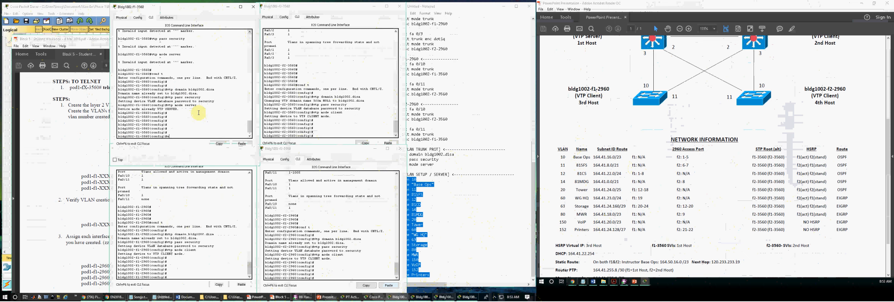
text(xit)
key(Return)
text(sh vlan)
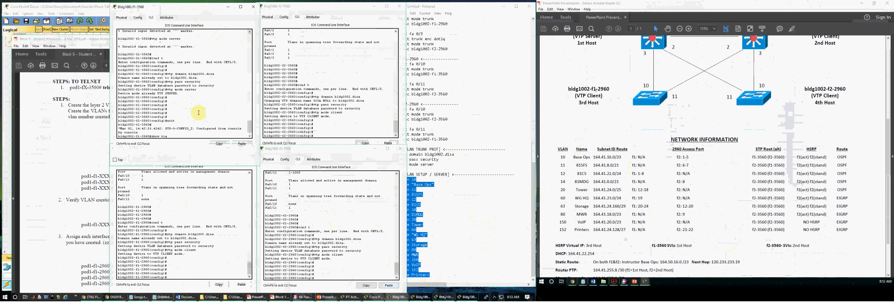
key(Return)
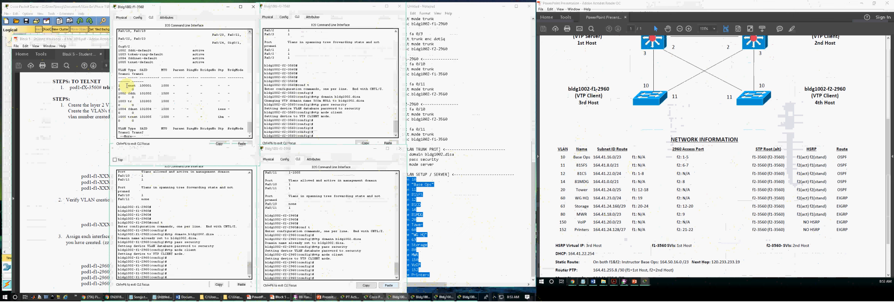
- Leave configuration mode on f1-2960 and list its VLANs
click(194, 207)
key(Return)
key(Return)
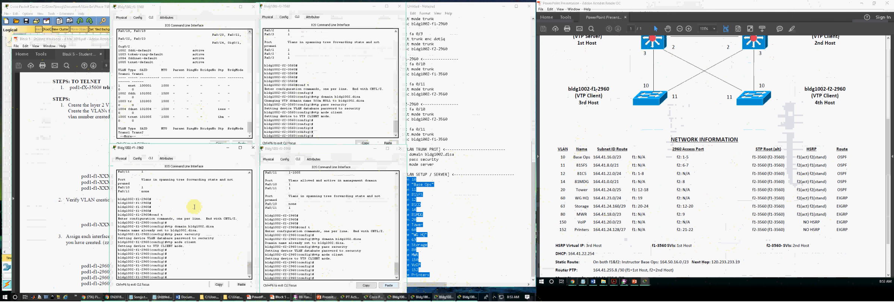
text(ex)
key(Return)
text(e)
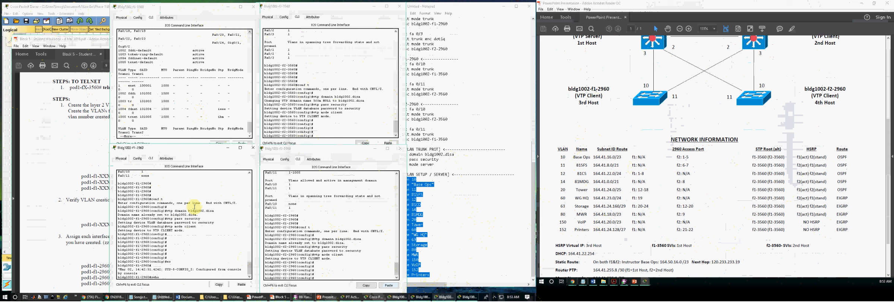
text(how vlan)
key(Return)
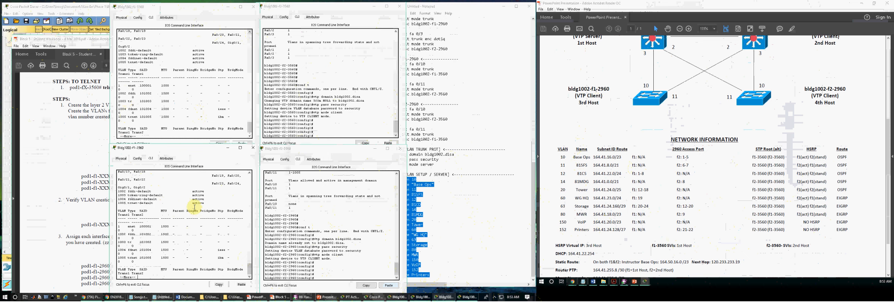
- Leave configuration mode and run show vlan on f2-3560 and f2-2960
click(300, 92)
key(Return)
key(Return)
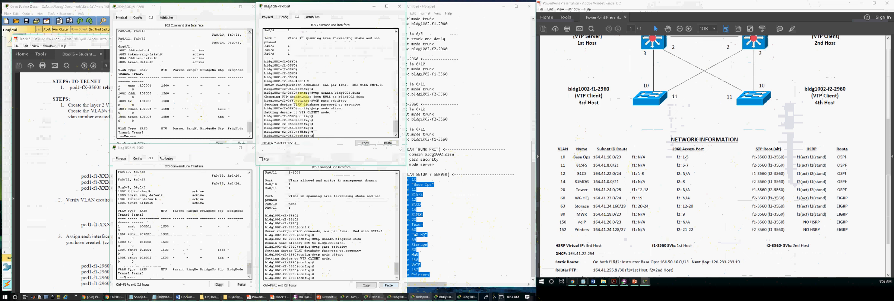
text(ex)
key(Return)
text(sw)
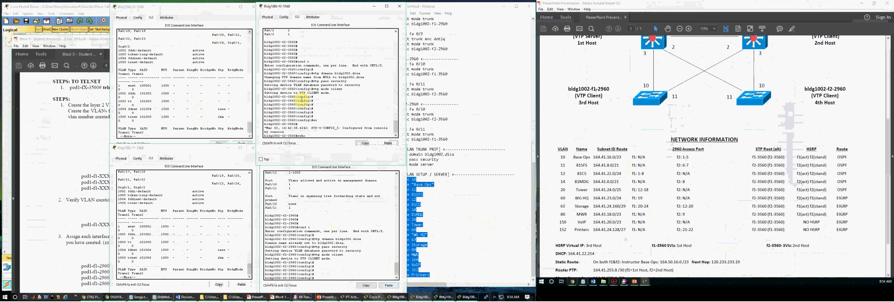
text(ow vlan)
key(Return)
click(306, 251)
key(Return)
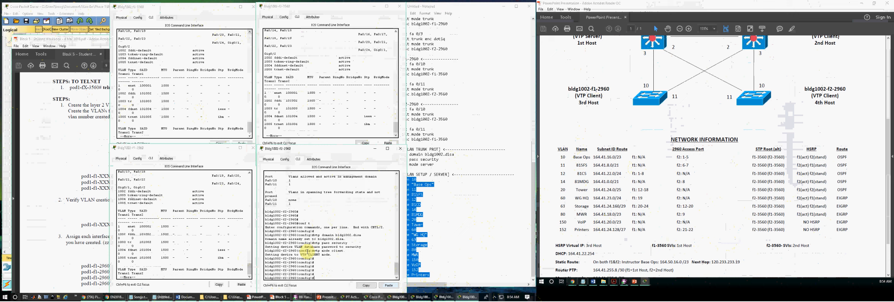
text(ex)
key(Return)
text(show vlan)
key(Return)
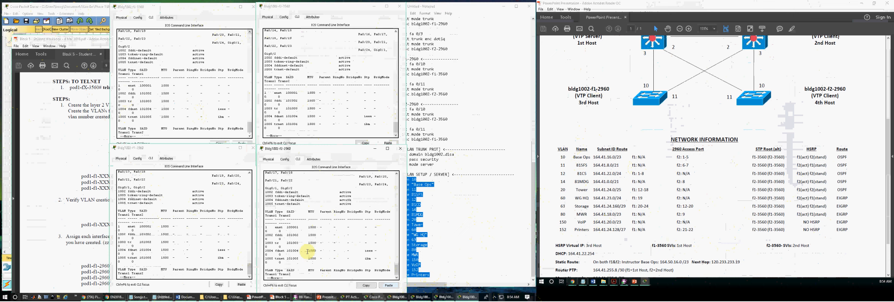
- Review the consoles' VLAN tables, which list only default VLANs 1 and 1002–1005
click(160, 92)
scroll(170, 123, down, 1)
click(177, 177)
click(319, 104)
click(311, 233)
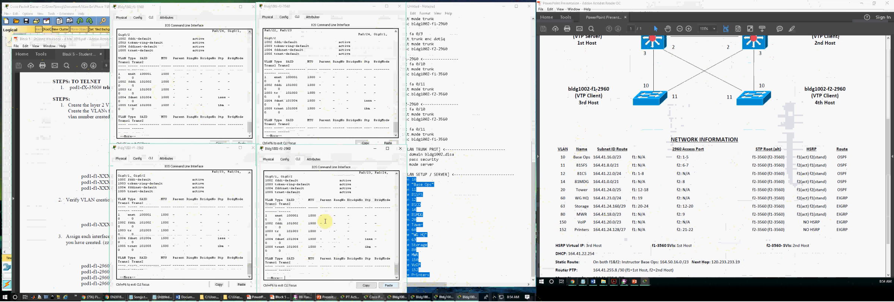
click(152, 105)
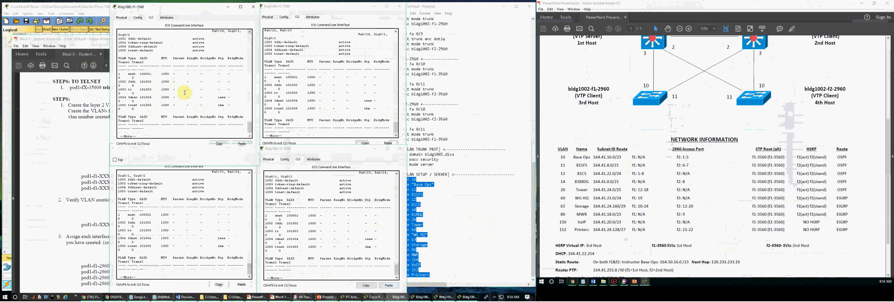
scroll(199, 110, down, 1)
- Quit the paged VLAN listings on the switch consoles
key(q)
click(261, 142)
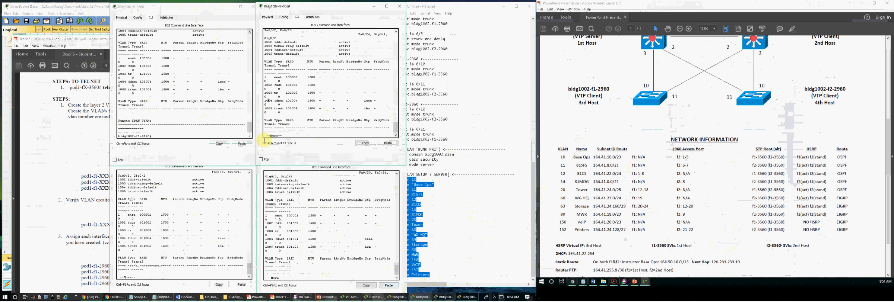
key(q)
click(224, 208)
key(q)
click(319, 204)
key(q)
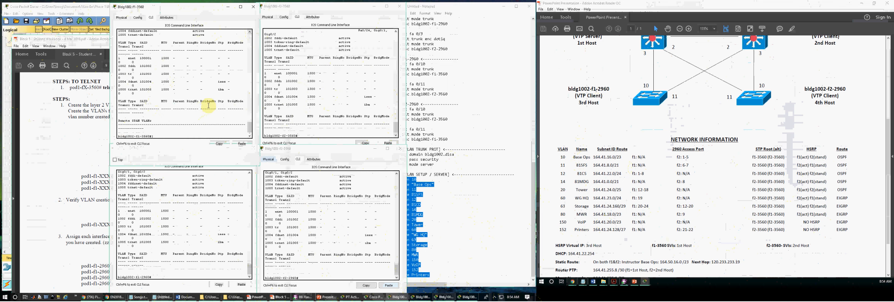
- Paste the copied VLAN commands into f1-3560's global configuration mode
key(Return)
text(conf t)
key(Return)
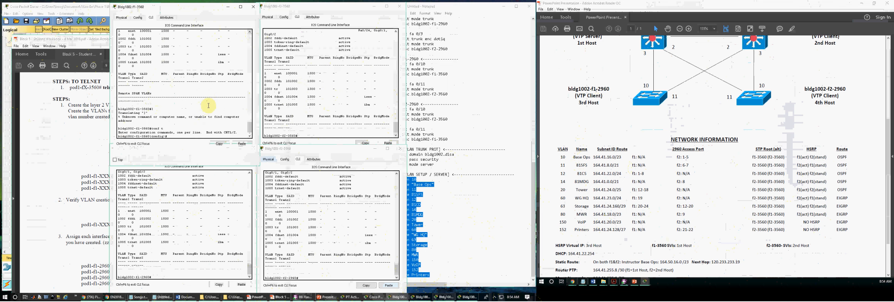
text(vlan 10 name "Base Ops" vlan 11 name 81SFS vlan 12 name 81CD vlan 14 name 81MDG vlan 20 name Tower vlan 60 name "WG HQ" vlan 63 name Storage vlan 80 name MWR vlan 150 name VoIP vlan 152 name Printers)
key(Return)
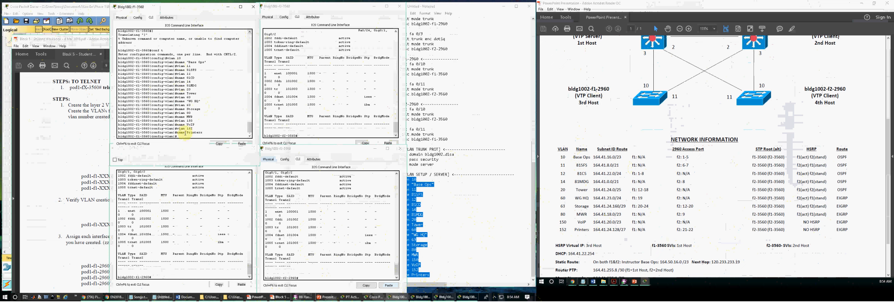
- List VLANs on f2-3560, f1-2960 and f2-2960 to check VTP propagation
click(306, 122)
text(show vlan)
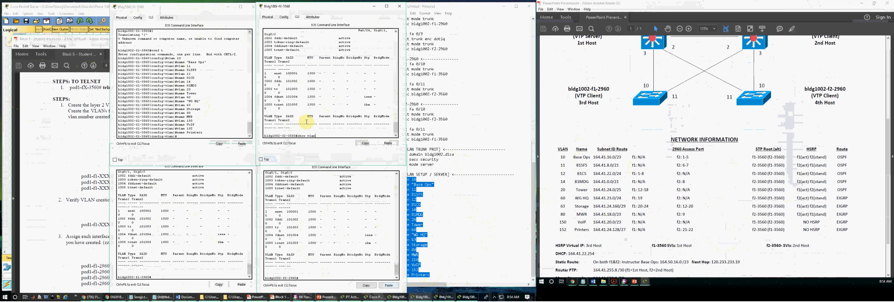
key(Return)
click(172, 216)
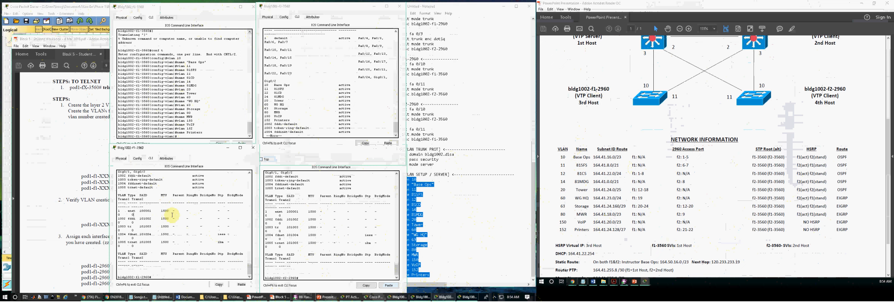
key(Up)
key(Return)
click(295, 227)
key(Up)
key(Return)
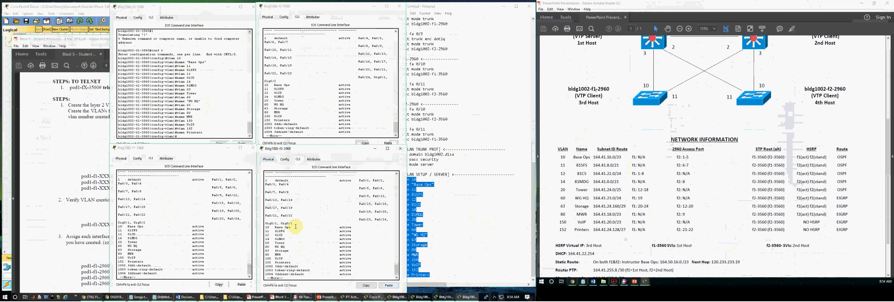
- Return f1-3560 to privileged mode and show its VLAN table
click(194, 134)
key(Return)
key(Return)
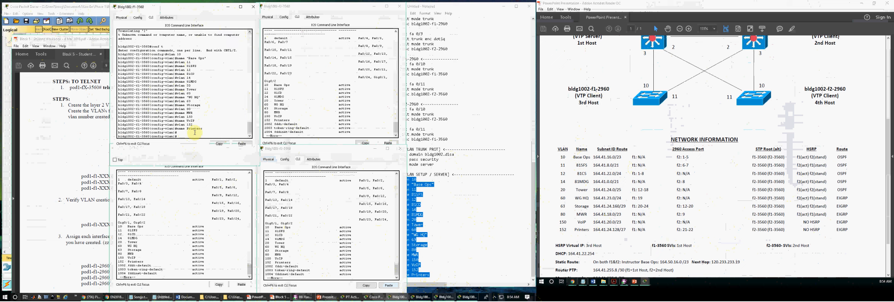
key(Up)
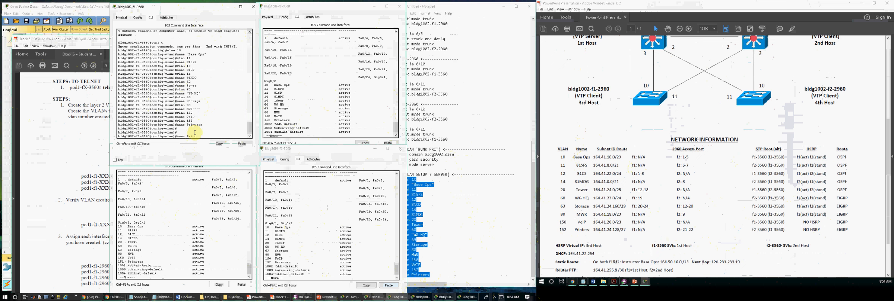
text(ex)
key(Return)
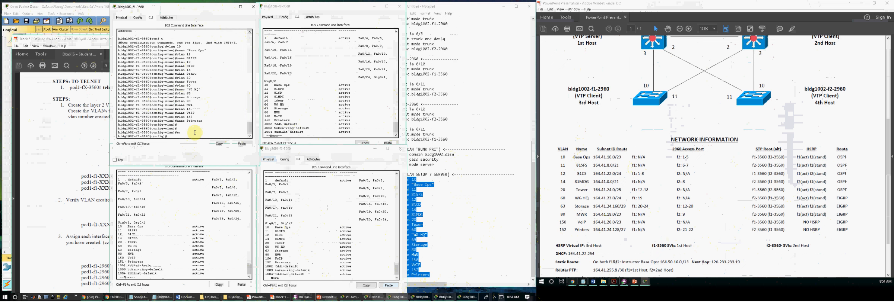
text(ex)
key(Return)
text(show vlan)
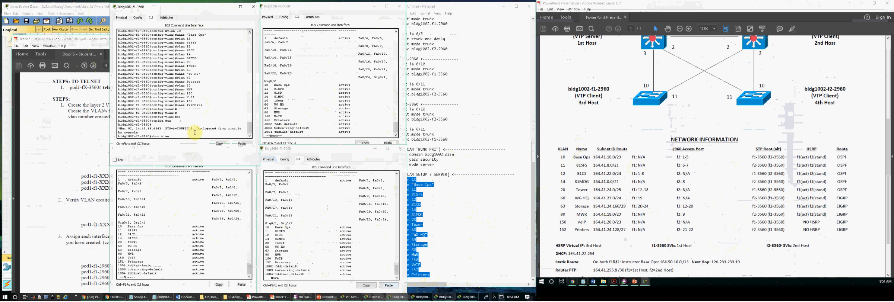
key(Return)
key(q)
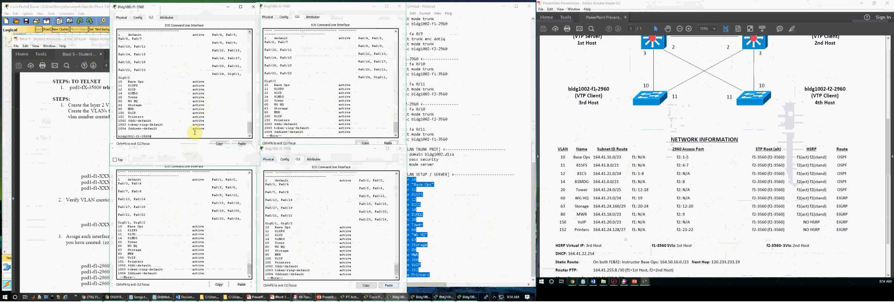
- Open the Block 5 workbook and highlight the Floor 1 VLAN creation commands
click(442, 194)
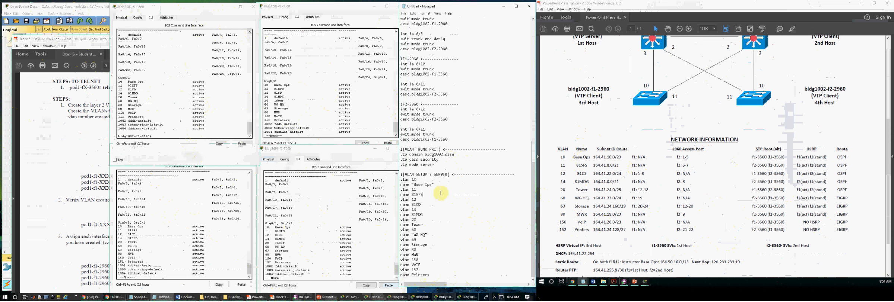
click(79, 170)
scroll(82, 181, up, 6)
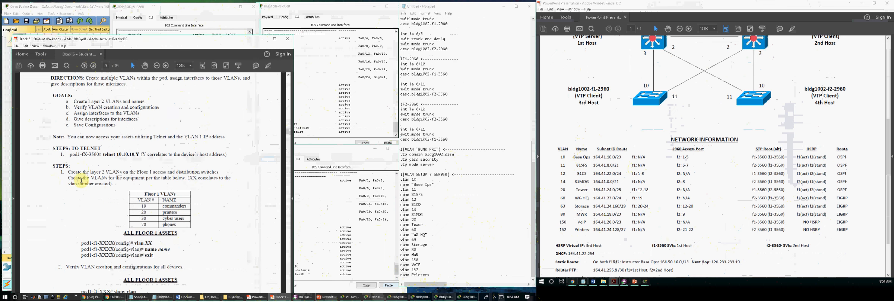
scroll(85, 181, down, 2)
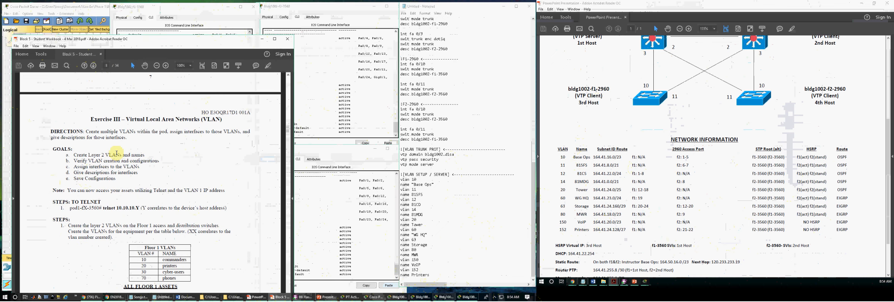
scroll(117, 154, down, 7)
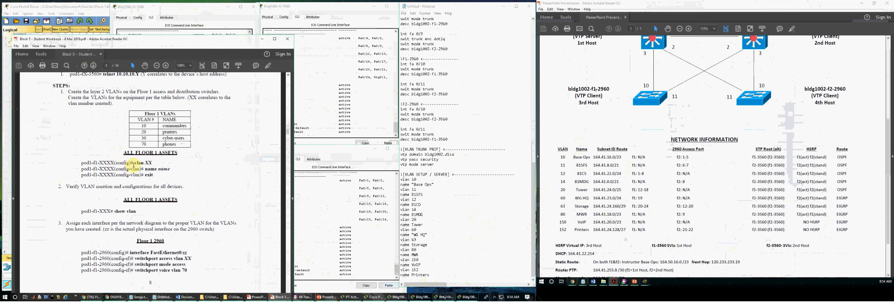
drag(136, 163, 164, 177)
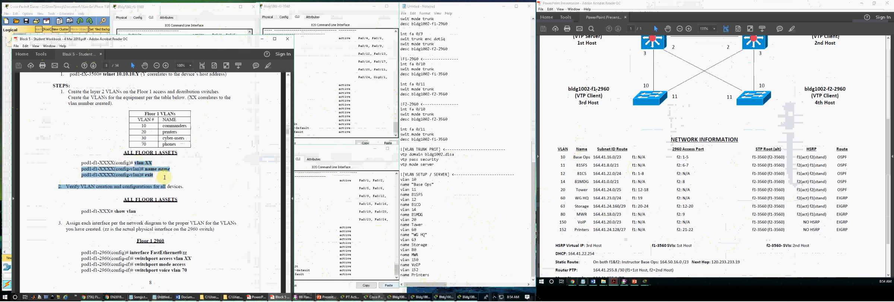
click(164, 177)
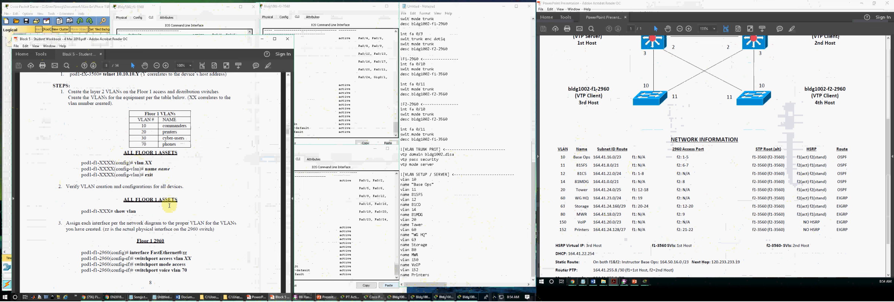
scroll(169, 206, down, 5)
- Select the Floor 2 VLAN commands and review the port-assignment steps
drag(188, 191, 154, 179)
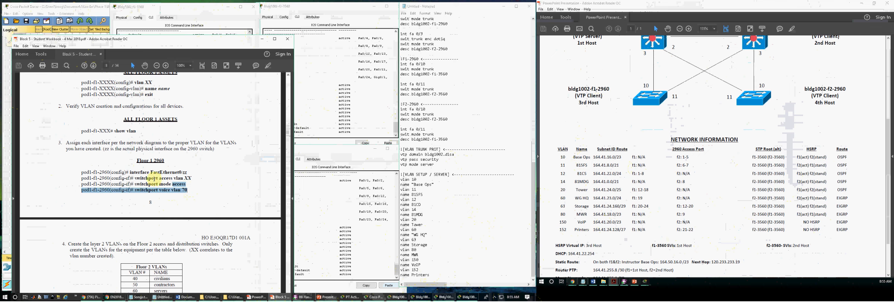
scroll(150, 196, down, 7)
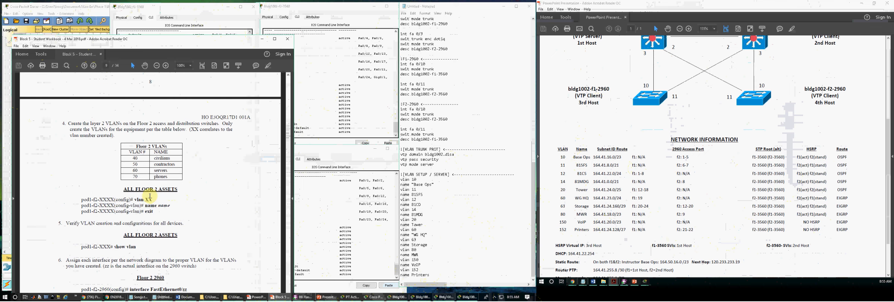
scroll(226, 206, down, 4)
scroll(165, 197, down, 4)
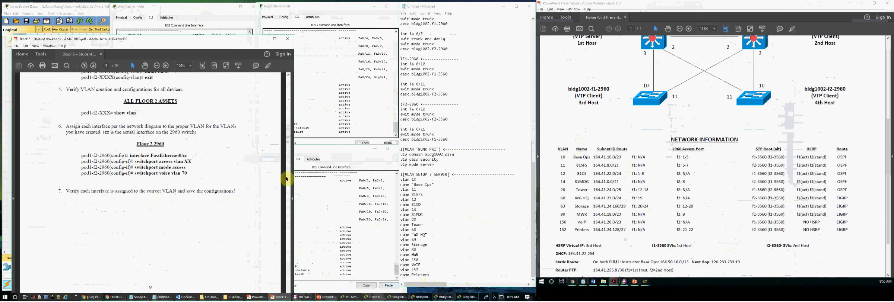
click(306, 114)
click(194, 24)
- Check port Fa0/23 in the f1-2960 VLAN listing against the Floor 2 2960 entry in the workbook
click(333, 235)
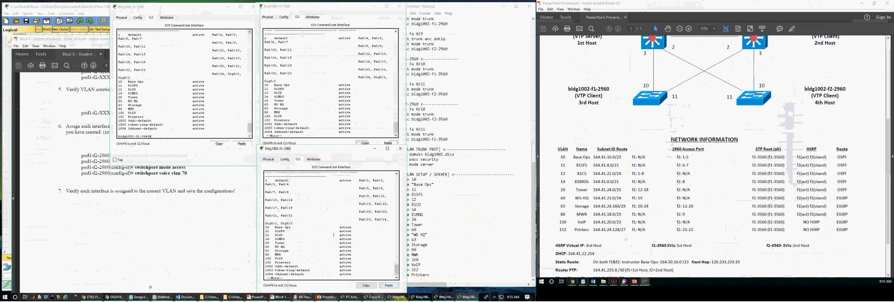
click(444, 297)
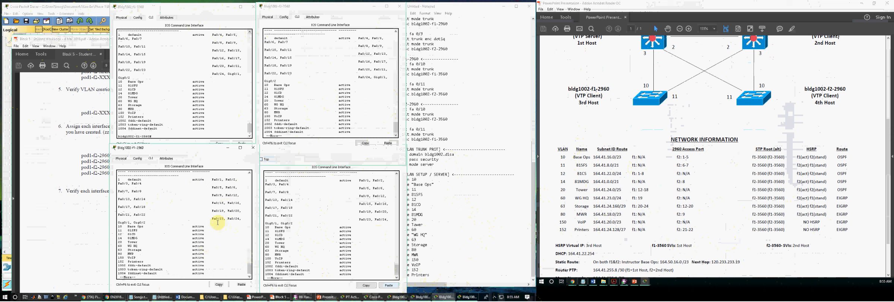
drag(210, 219, 212, 239)
click(223, 256)
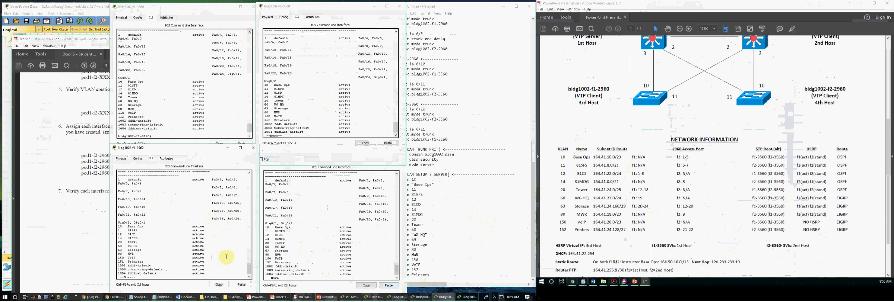
click(101, 204)
drag(166, 145, 132, 142)
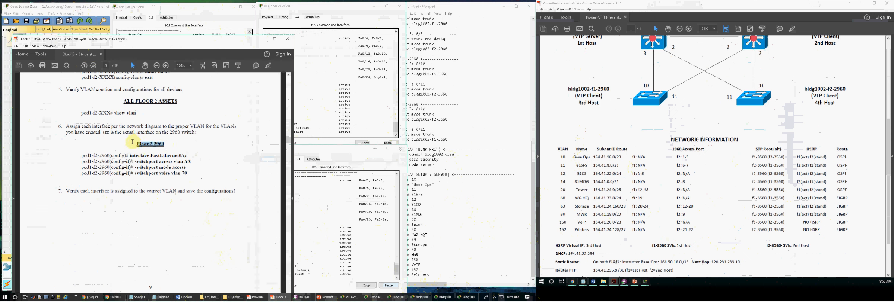
click(326, 225)
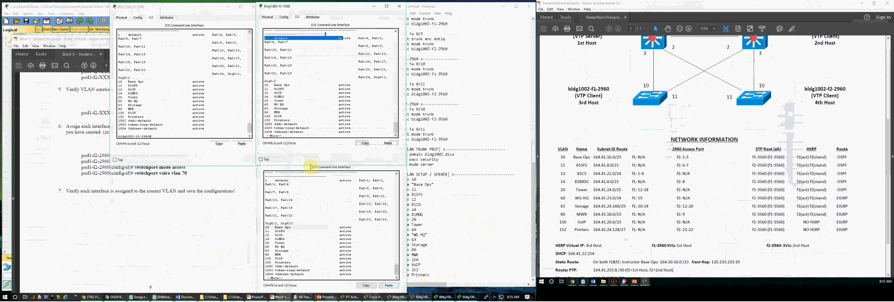
- Page through the show vlan output on the f1-2960, f2-2960, f1-3560 and f2-3560 consoles
click(373, 297)
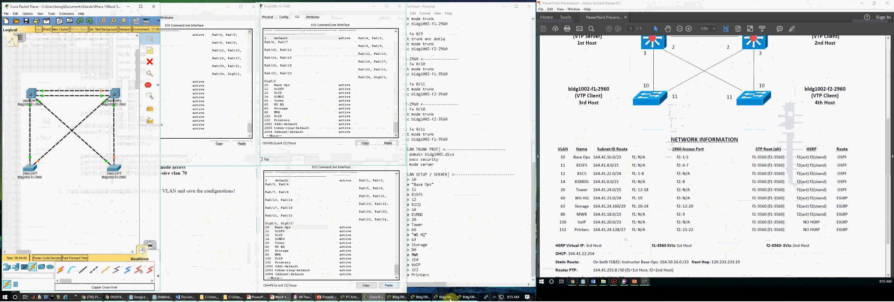
click(450, 300)
click(213, 111)
click(208, 231)
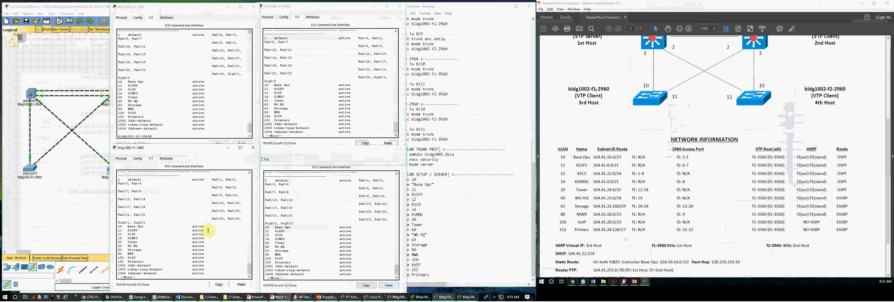
key(Return)
key(Return)
click(273, 207)
key(Return)
key(Return)
click(239, 115)
key(Return)
key(Return)
click(313, 92)
key(Return)
key(Return)
click(223, 237)
key(Return)
key(Return)
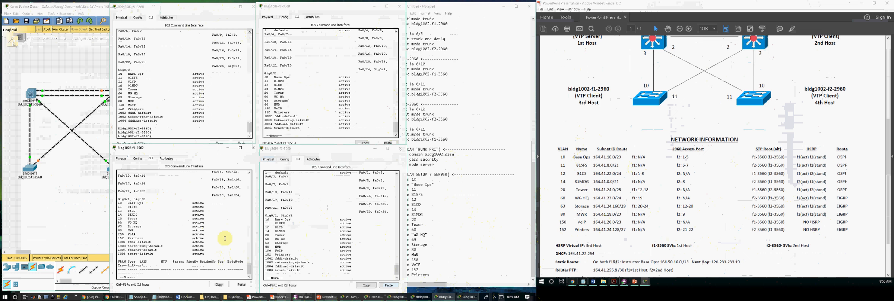
click(442, 254)
- Add a '[VLAN Port Assignment' heading below the VLAN names in the notes
click(452, 277)
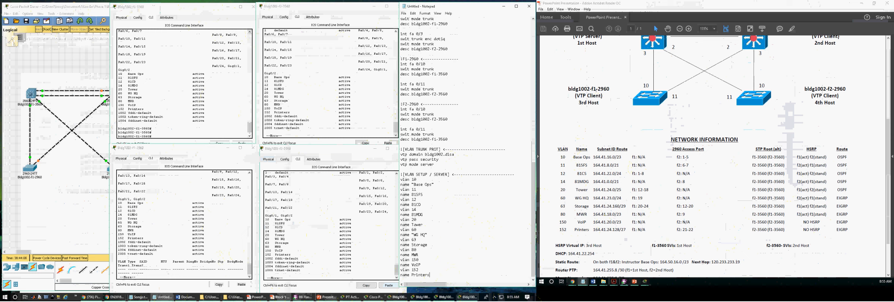
key(Return)
key(Return)
text([)
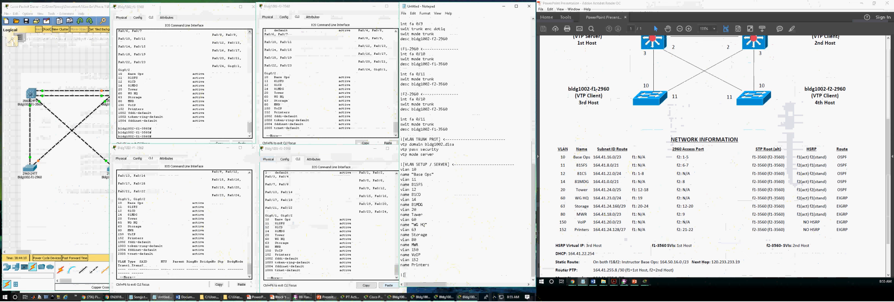
text(VLAN Port Assignment] <--------------------------)
key(Return)
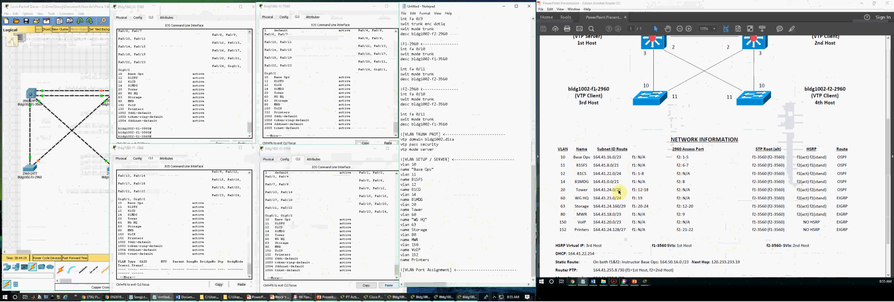
- Finish paging the f1-2960 VLAN table and compare it with VLANs 10–12 in the network table
click(206, 240)
key(Return)
key(Return)
key(Return)
key(Return)
key(Return)
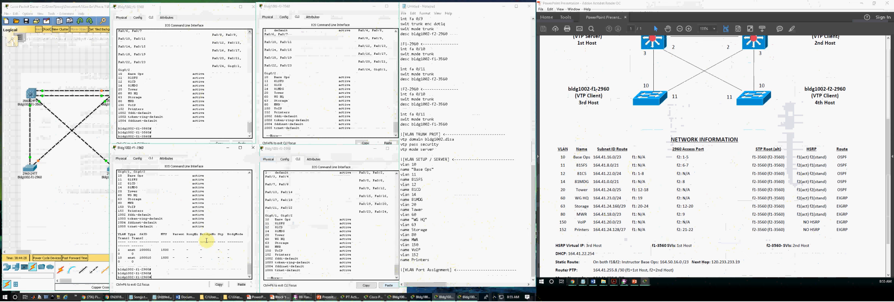
mouse_move(638, 157)
mouse_down()
mouse_move(635, 220)
mouse_move(640, 149)
mouse_up()
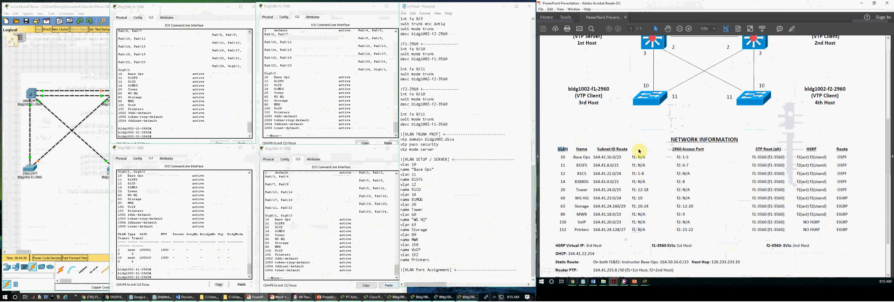
click(183, 278)
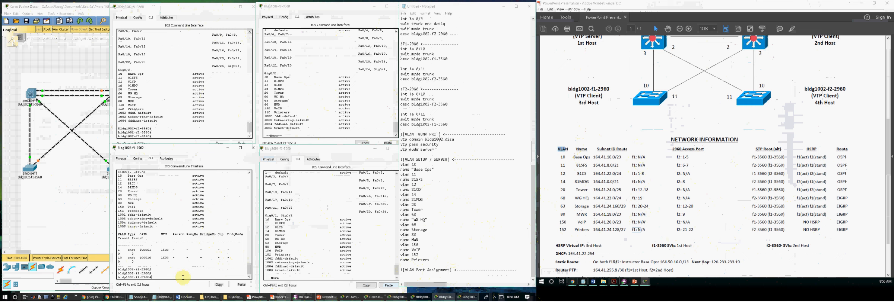
key(Return)
key(Return)
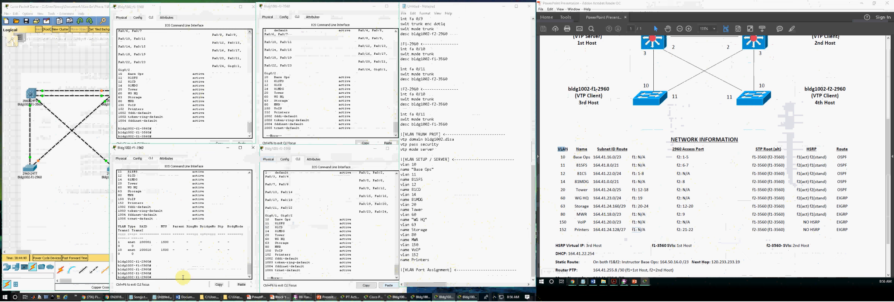
- Write an '!F1-2960' header under the VLAN Port Assignment heading
click(279, 297)
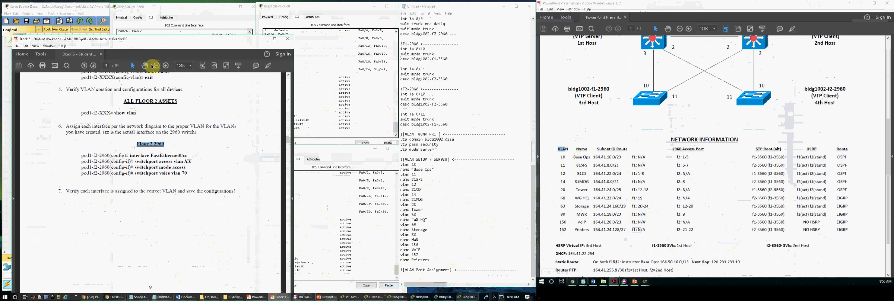
drag(147, 38, 155, 17)
click(415, 276)
text(!)
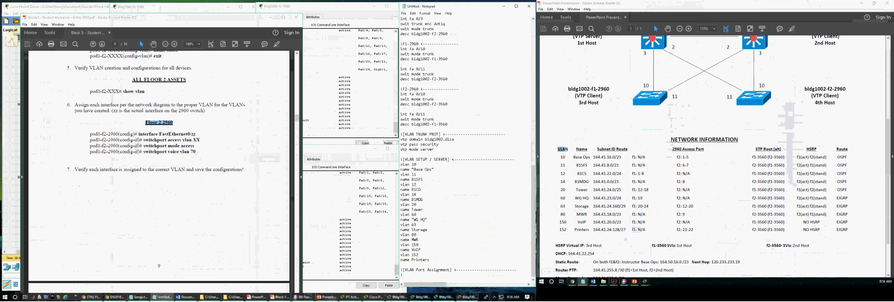
text(F1-2960)
key(Return)
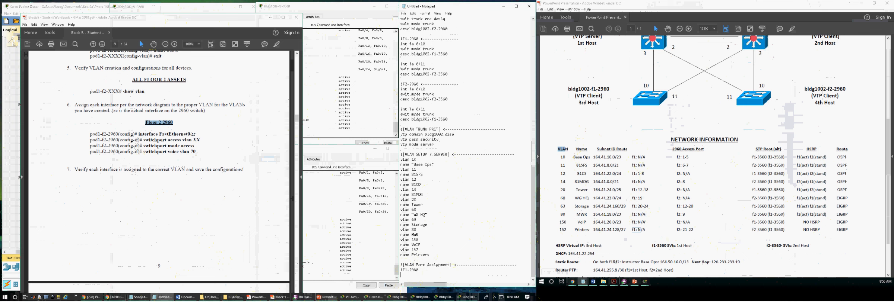
- Add commands putting int range fa 0/1-8 in access mode on VLAN 12
text(int fa)
text(face range fast)
key(BackSpace)
key(BackSpace)
key(BackSpace)
key(BackSpace)
key(BackSpace)
key(BackSpace)
key(BackSpace)
key(BackSpace)
key(BackSpace)
key(BackSpace)
key(BackSpace)
key(BackSpace)
key(BackSpace)
key(BackSpace)
key(BackSpace)
key(BackSpace)
key(BackSpace)
text(t ra fa 0/)
key(Return)
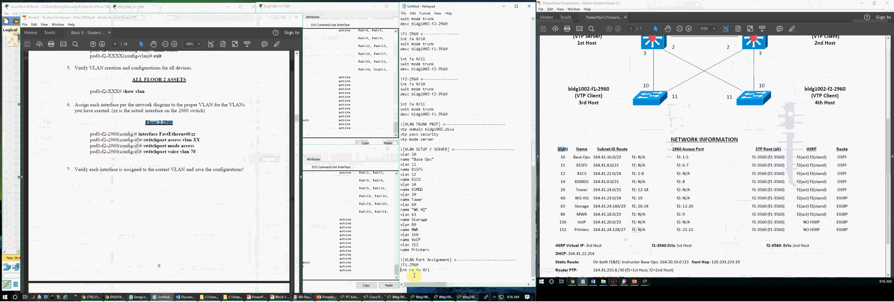
text(1-6)
text(swit ac)
text(ces)
text(s vlan 12)
key(Return)
text(swit mode )
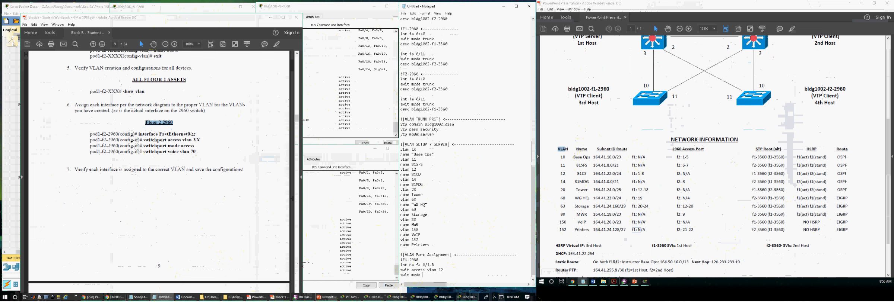
text(access)
key(Return)
text(sw)
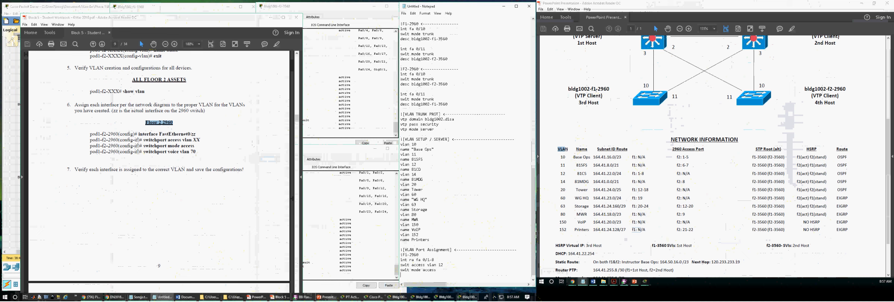
- Duplicate the F1-2960 port block at the end of the notes
click(414, 276)
key(shift+Up)
key(shift+Up)
key(shift+Up)
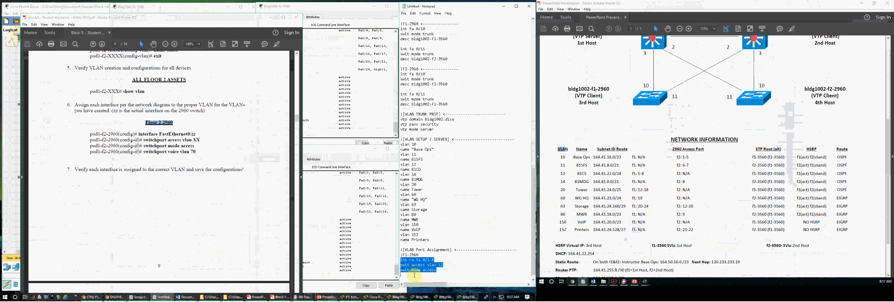
click(415, 276)
key(shift+Down)
key(shift+Down)
key(shift+Down)
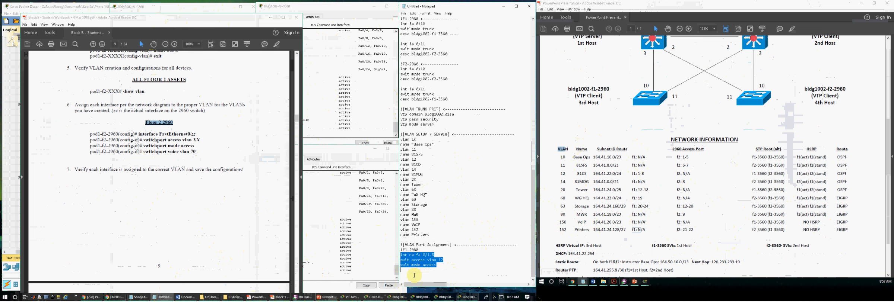
key(ctrl+c)
click(414, 275)
key(Return)
key(ctrl+v)
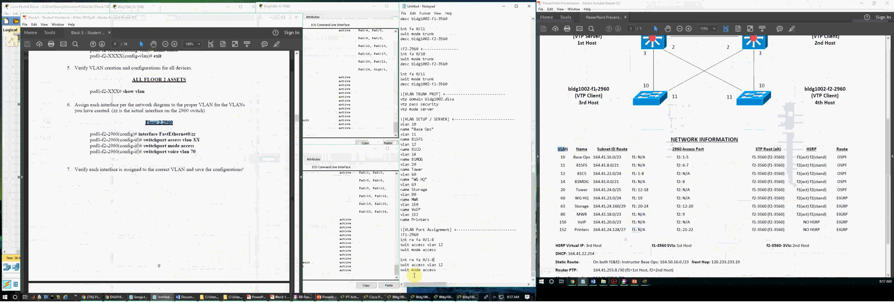
- Edit the copies into fa 0/19 on VLAN 60 and fa 0/20-24 on VLAN 63
text(19)
key(BackSpace)
key(BackSpace)
text(60)
key(Down)
key(Down)
key(ctrl+v)
key(End)
key(BackSpace)
key(BackSpace)
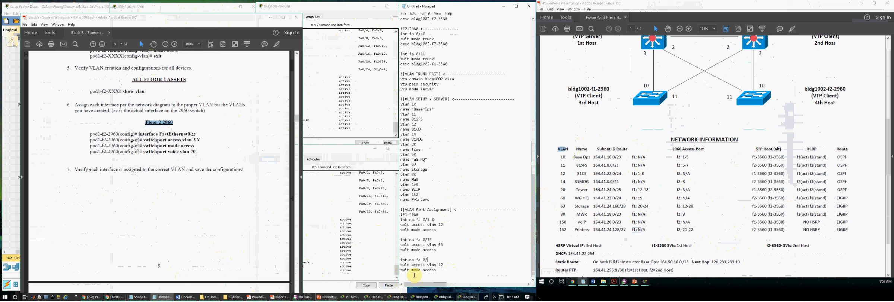
text(20-24)
text(63)
- Insert another copy edited to fa 0/12-18 on VLAN 20
click(414, 276)
key(shift+Down)
key(shift+Down)
key(shift+Down)
key(ctrl+c)
key(Down)
key(ctrl+v)
key(End)
key(BackSpace)
text(2-18)
key(Delete)
text(2 int ra fa 0/20-24 swit access vlan 63 swit mode access)
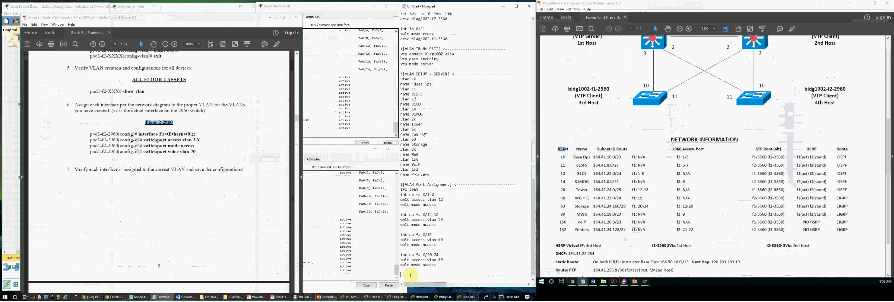
- Select the four F1-2960 port blocks in the notes
click(379, 298)
click(397, 297)
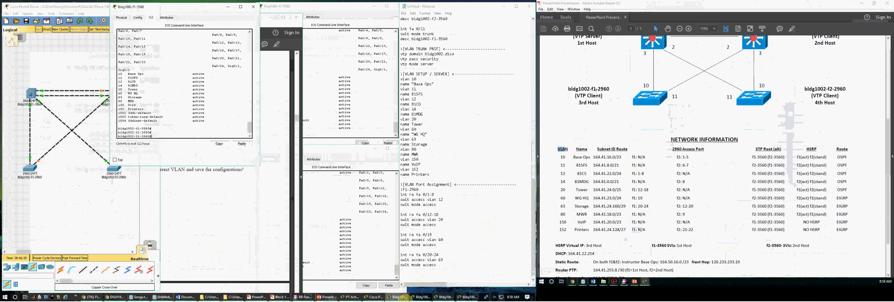
click(421, 297)
click(444, 297)
click(467, 297)
click(453, 270)
drag(453, 270, 396, 195)
- Enter global configuration mode (conf t) on the f1-2960 console
click(212, 249)
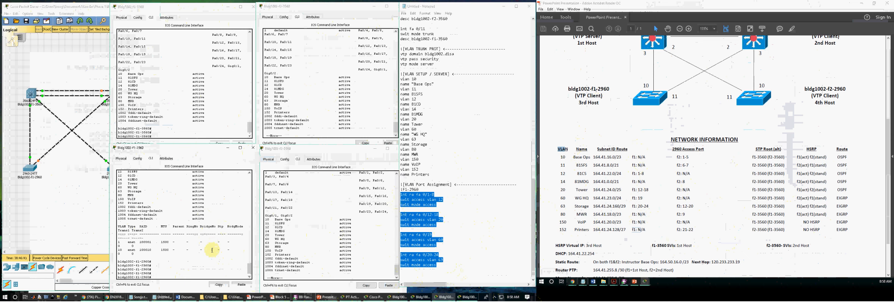
key(Return)
key(Return)
text(conf t)
key(Return)
key(Return)
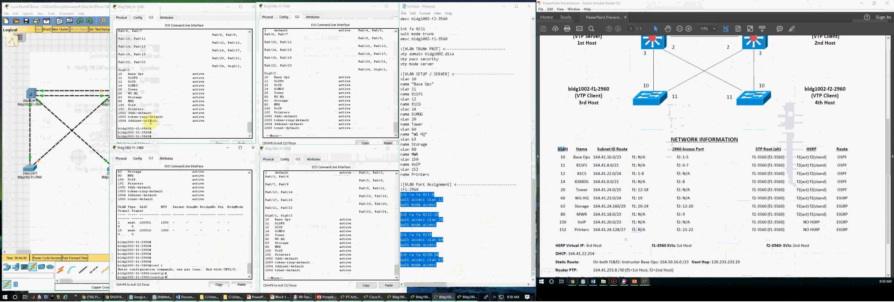
click(351, 113)
key(Return)
click(339, 200)
click(244, 236)
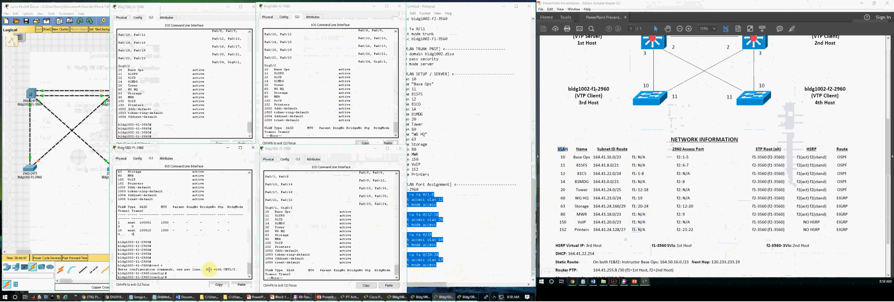
key(Return)
key(Return)
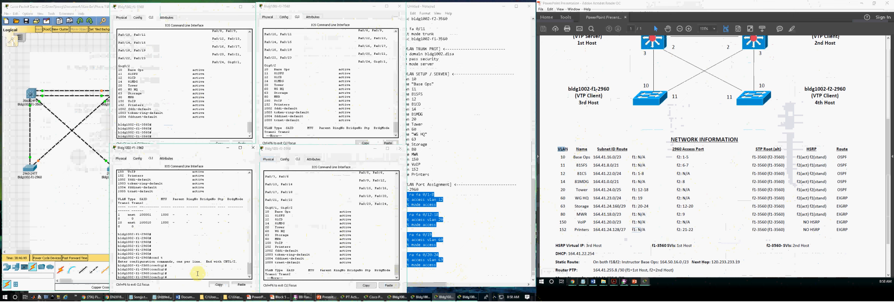
- Paste the port assignment commands, exit twice and run show vlan
key(ctrl+v)
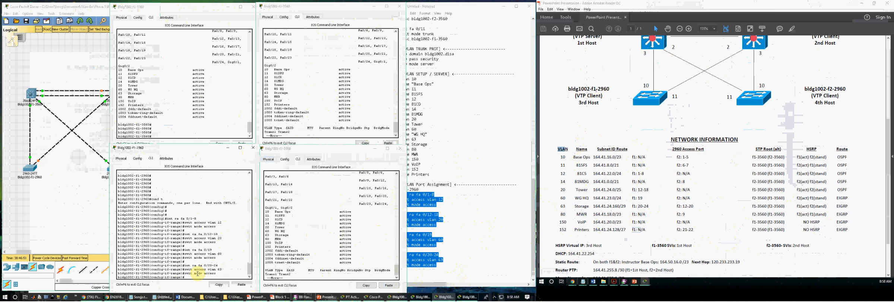
key(Return)
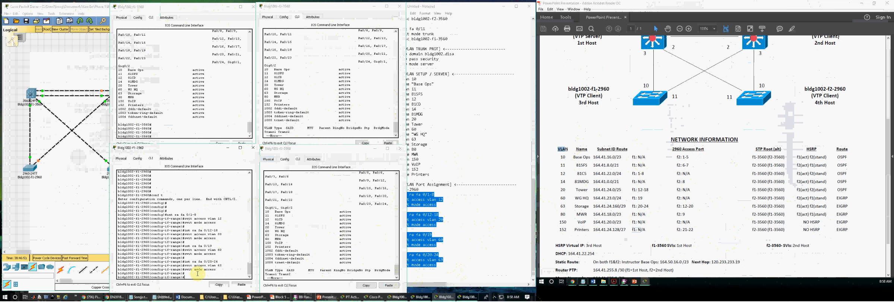
key(Return)
key(Return)
text(ex)
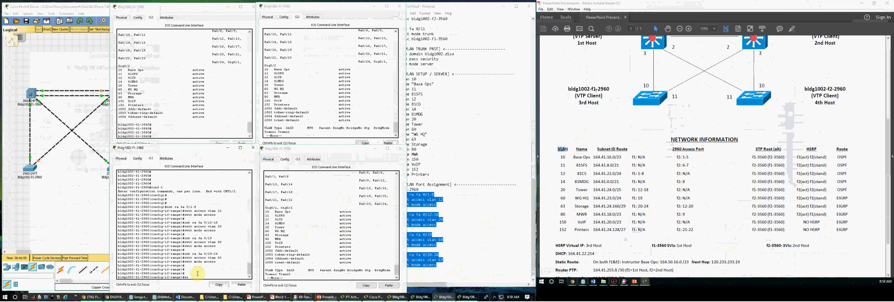
key(Return)
text(ex)
key(Return)
text(show vlan)
key(Return)
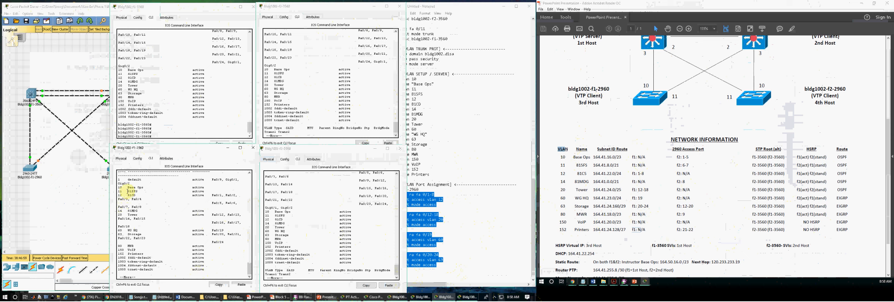
- Review ports Fa0/1–Fa0/4 and Fa0/7–Fa0/8 in the f1-2960 show vlan output
drag(212, 195, 141, 200)
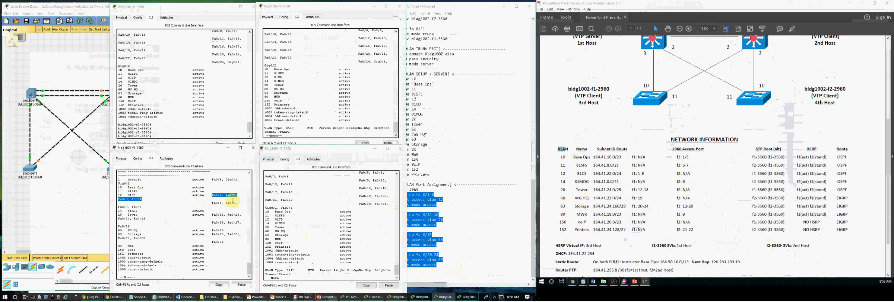
drag(118, 206, 141, 206)
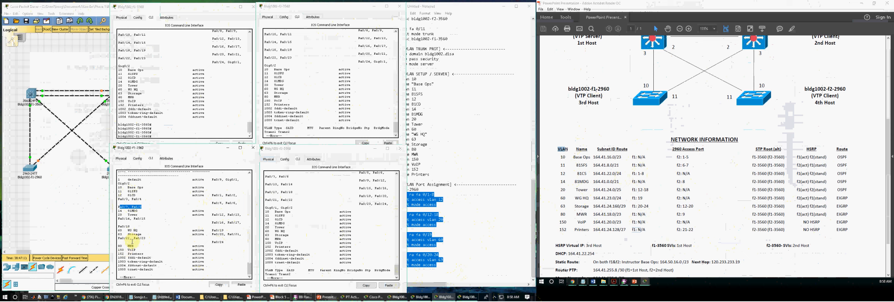
click(305, 231)
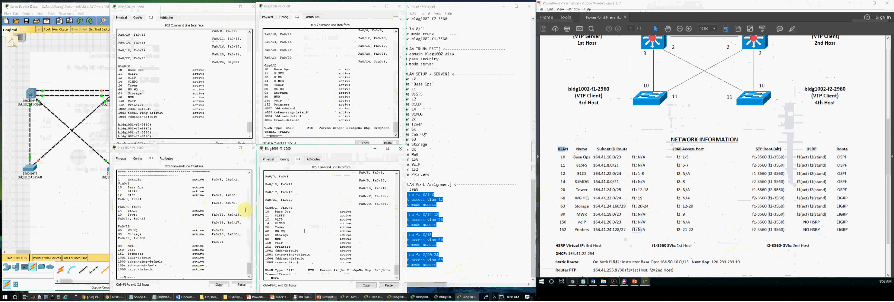
- Paste a copy of the port blocks at the end of the notes headed !F2-2960
click(465, 215)
drag(436, 266, 398, 190)
click(449, 272)
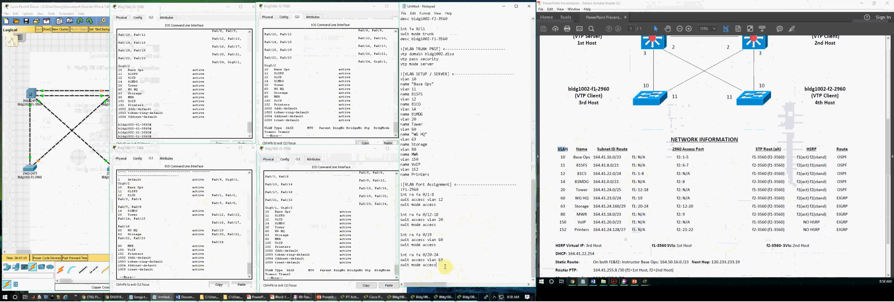
key(Return)
key(ctrl+v)
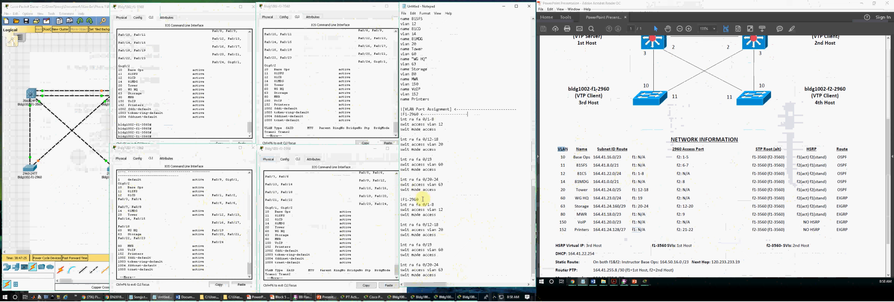
text(<---------------------)
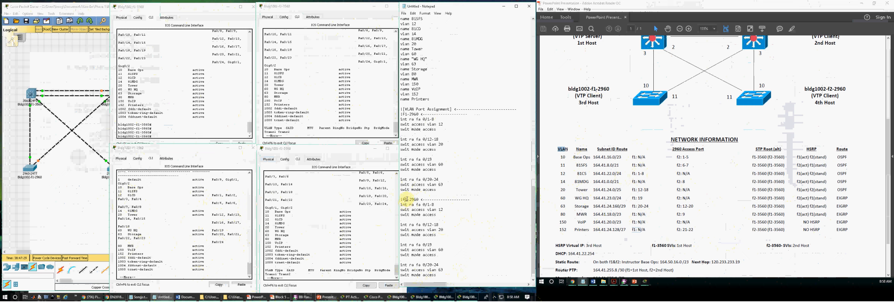
text(2)
- Finish the f2-2960 VLAN listing and enter conf t on that console
click(350, 214)
key(space)
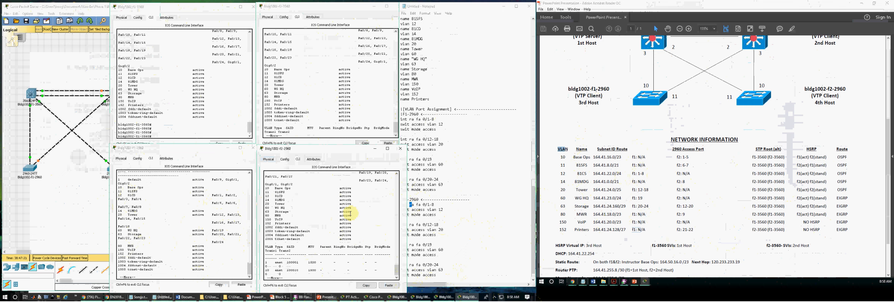
key(Return)
key(Return)
key(Return)
text(conf t)
key(Return)
key(Return)
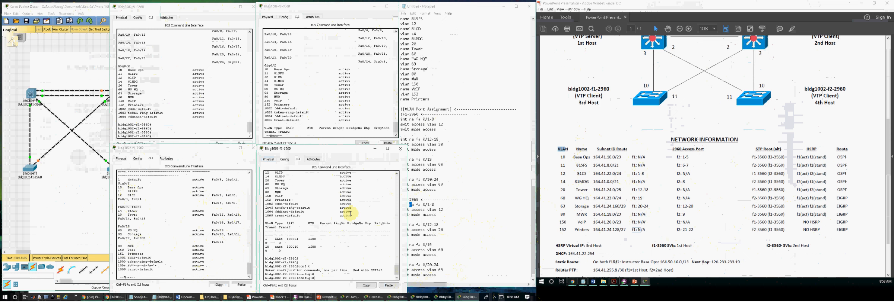
- Change the first F2-2960 blocks to ports 1-5, 6-7, 8 and 12-20 on VLANs 10, 11, 14, 63
click(437, 220)
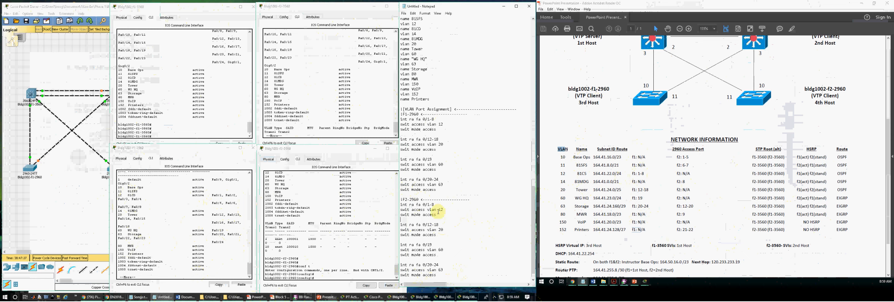
text(5)
text(0)
drag(440, 224, 429, 225)
text(6-7)
drag(445, 229, 439, 250)
text(11)
text(8)
text(1)
text(4)
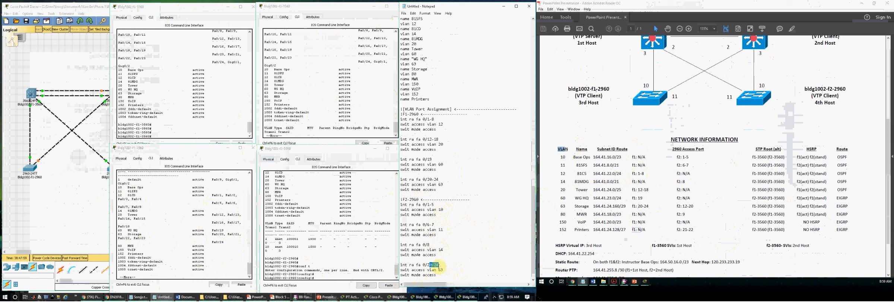
text(12-2)
- Add two copies of the 12-20 block, changing their ranges to fa 0/9 and 0/21-22
scroll(444, 270, down, 1)
drag(437, 265, 396, 256)
key(ctrl+c)
click(446, 264)
key(Return)
key(Return)
key(ctrl+v)
key(Return)
key(Return)
key(ctrl+v)
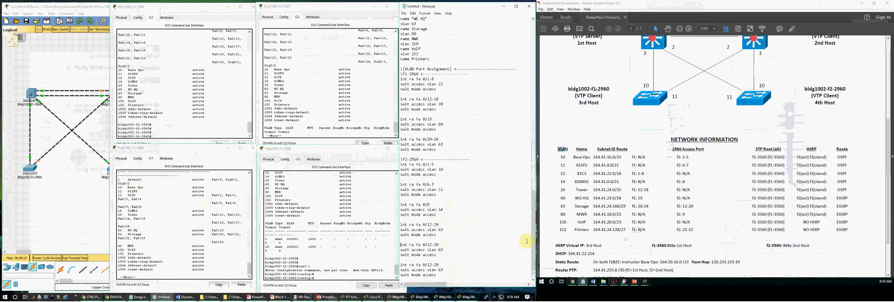
drag(430, 267, 445, 267)
click(446, 268)
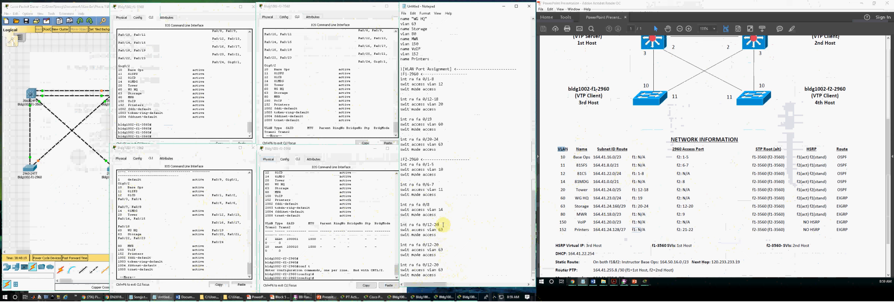
drag(439, 245, 426, 245)
text(9)
drag(440, 265, 426, 265)
text(21-)
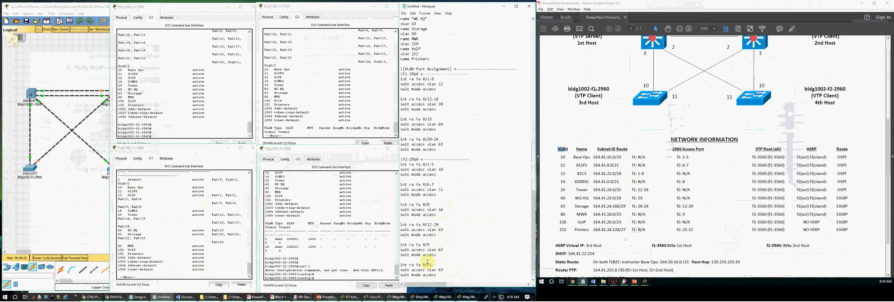
text(22)
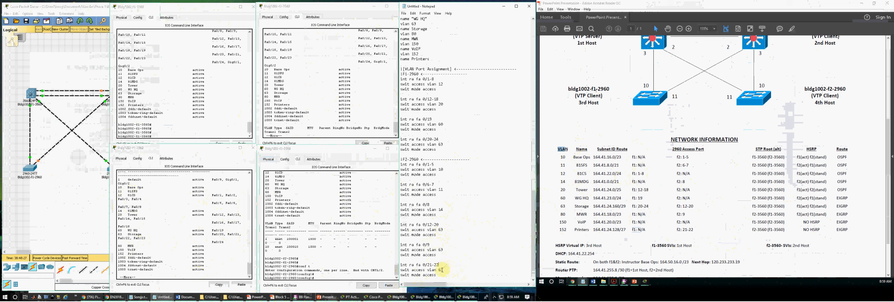
- Set VLAN 80 for port 9 and VLAN 152 for ports 21-22
click(440, 169)
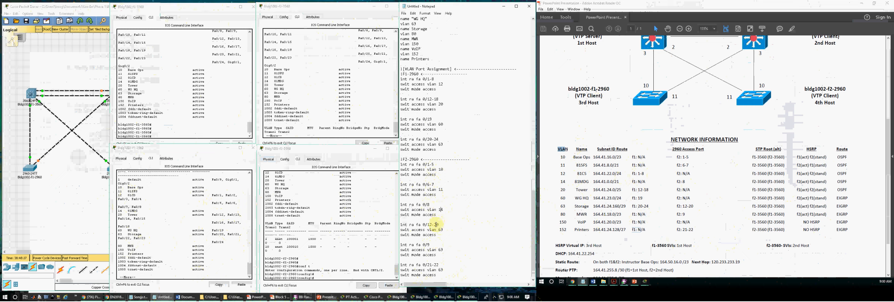
click(439, 235)
double_click(440, 250)
text(80)
double_click(441, 270)
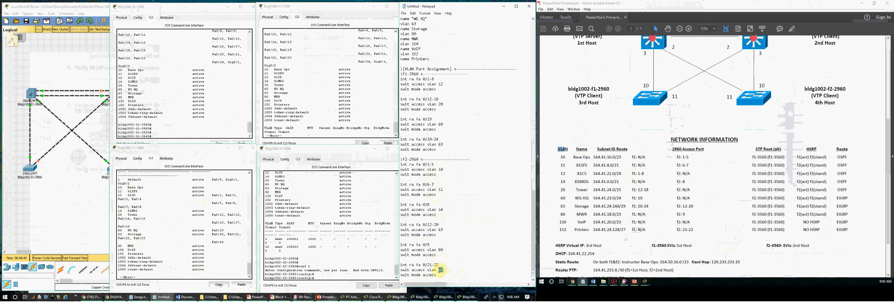
text(1523)
scroll(461, 263, down, 1)
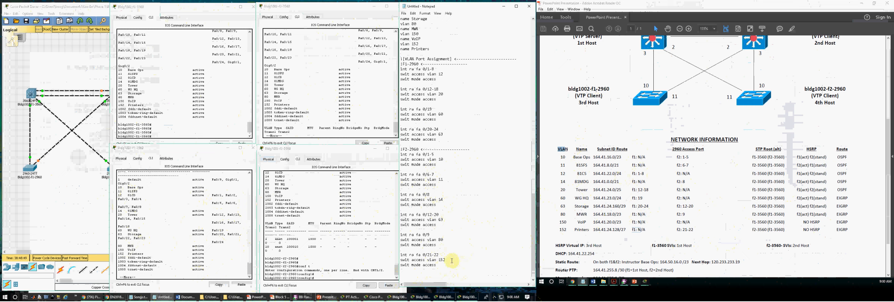
drag(451, 270, 397, 150)
- Paste the copied Notepad port-assignment commands into the f2-2960 console at a fresh prompt
drag(359, 204, 341, 205)
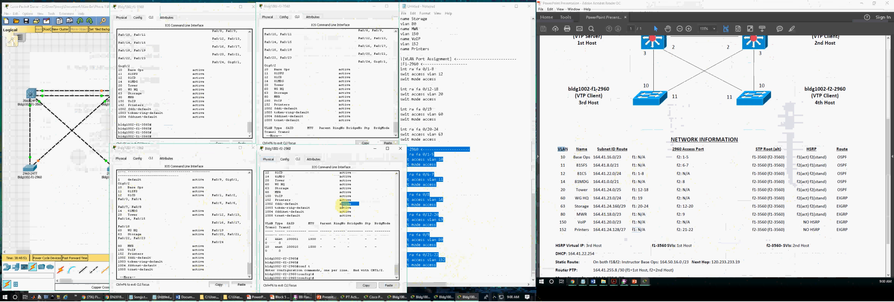
key(Return)
key(Return)
key(Return)
key(Return)
right_click(344, 209)
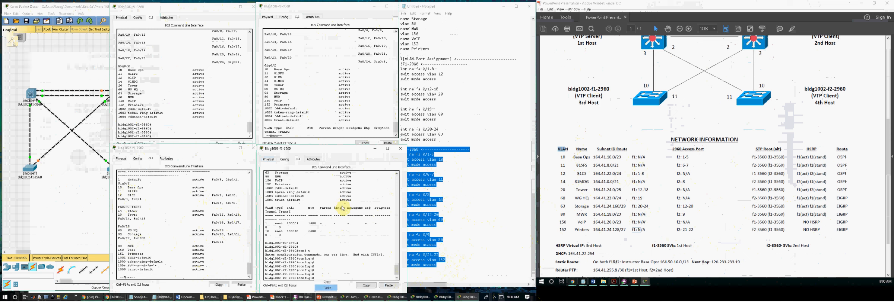
key(Return)
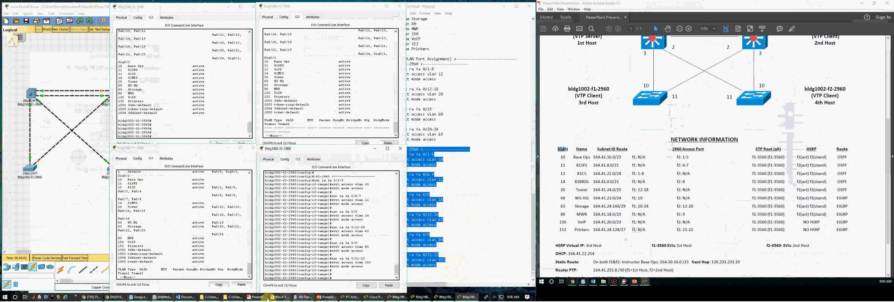
click(282, 297)
scroll(175, 200, up, 5)
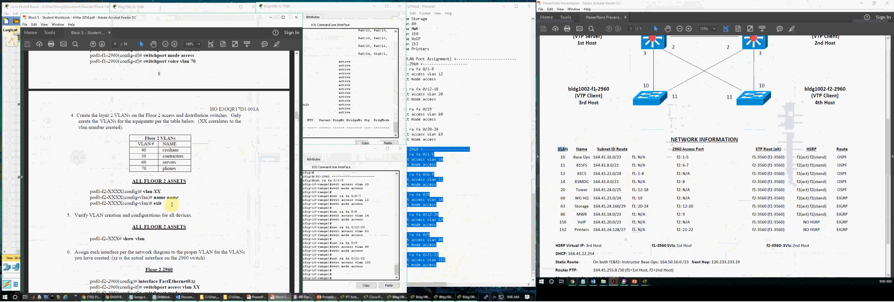
scroll(175, 200, up, 7)
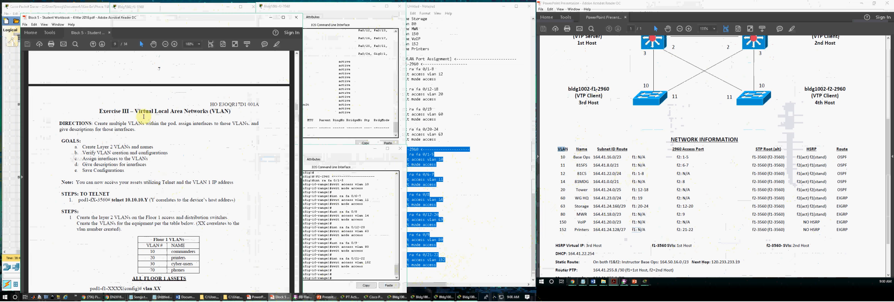
drag(135, 111, 234, 111)
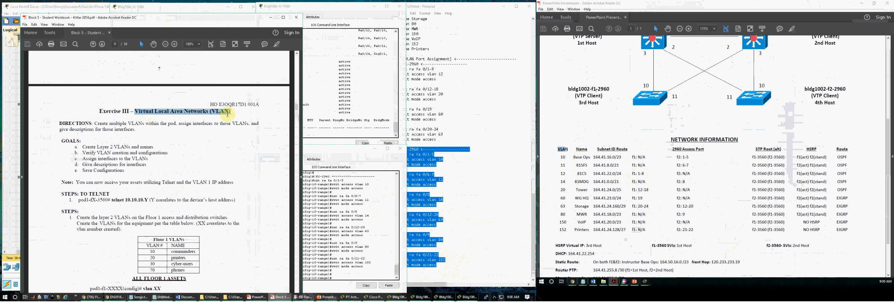
drag(109, 124, 252, 123)
click(177, 125)
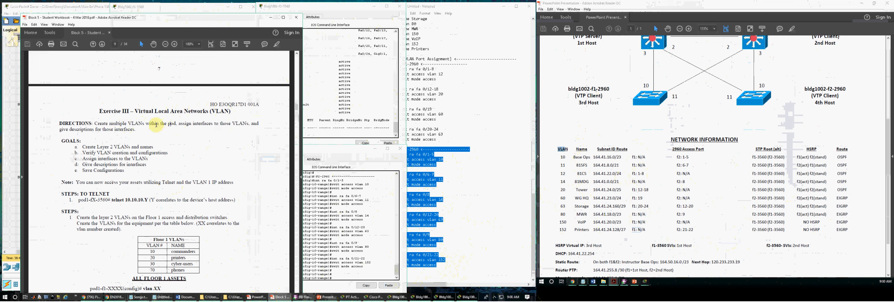
drag(94, 124, 174, 126)
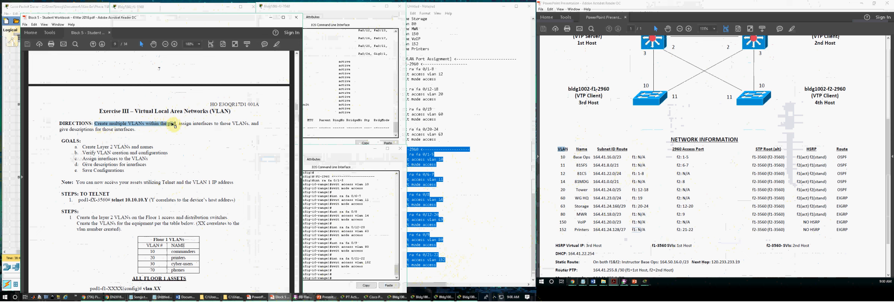
drag(178, 124, 230, 123)
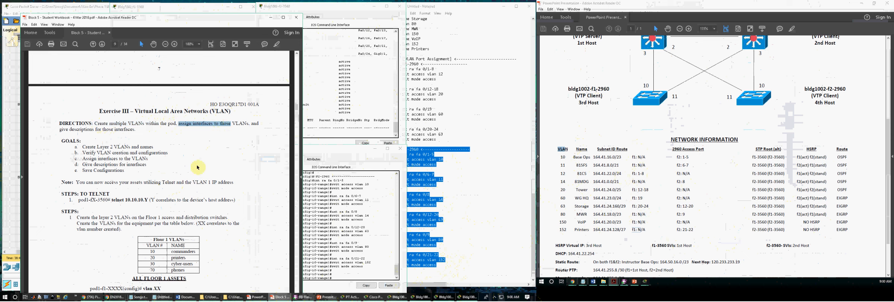
drag(93, 146, 162, 174)
scroll(164, 175, down, 5)
scroll(168, 177, down, 3)
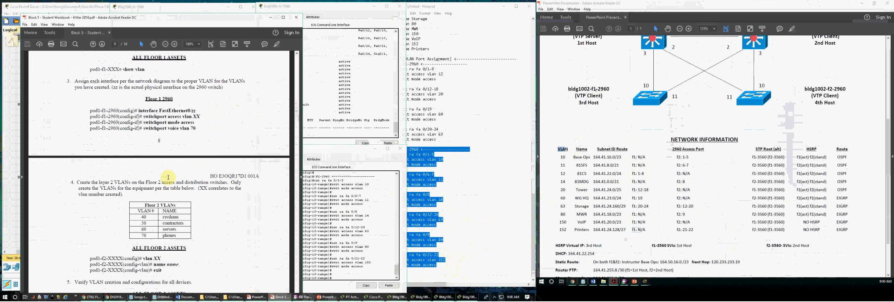
drag(148, 108, 195, 148)
scroll(195, 151, down, 3)
drag(144, 138, 186, 181)
scroll(174, 157, down, 2)
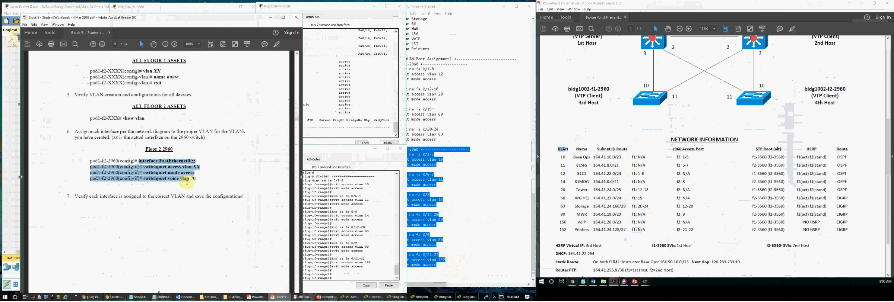
scroll(187, 182, down, 7)
scroll(153, 172, up, 3)
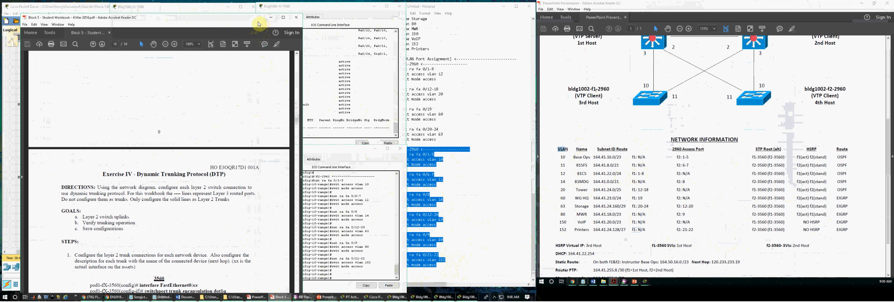
- Save the f1-3560 running configuration to startup with 'cop r s'
click(271, 18)
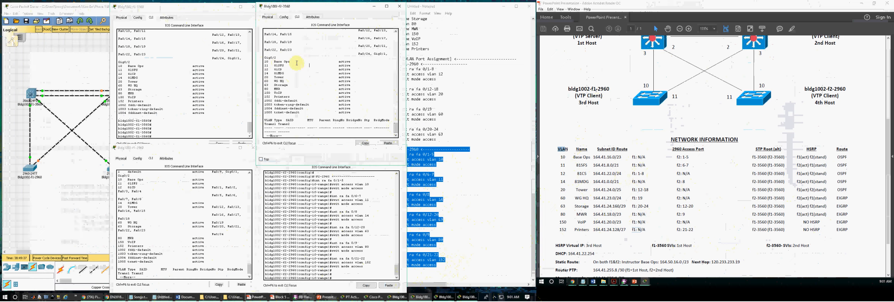
click(92, 207)
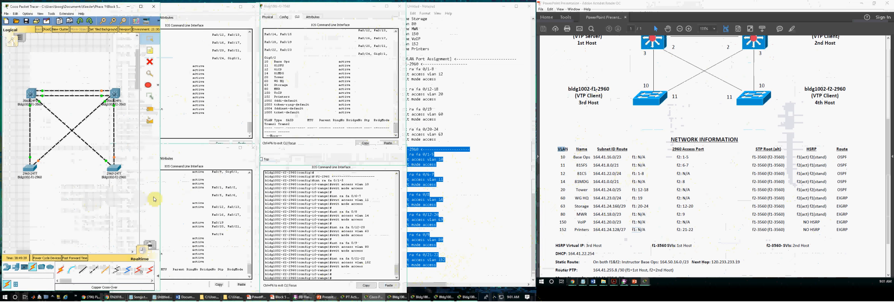
click(180, 128)
key(Return)
key(Return)
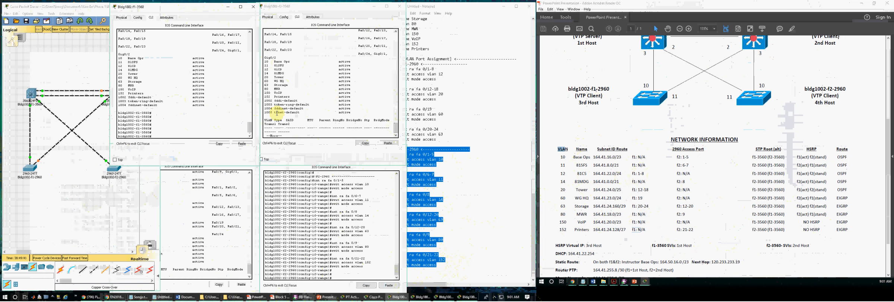
text(cop r s)
key(Return)
- Save the f2-3560 running configuration to startup-config
key(Return)
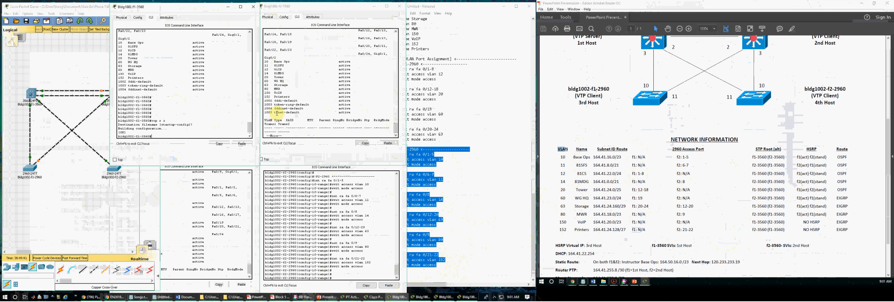
click(319, 97)
key(Return)
key(Return)
key(Return)
key(Return)
text(cop r s)
key(Return)
- Save the f1-2960 running configuration to startup-config
key(Return)
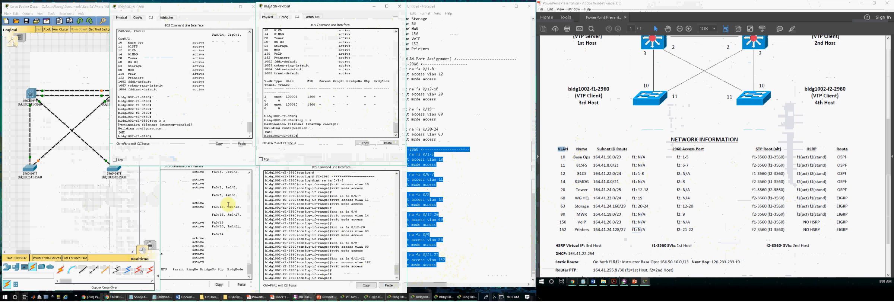
click(218, 212)
key(Return)
key(Return)
key(Return)
key(Return)
text(cop)
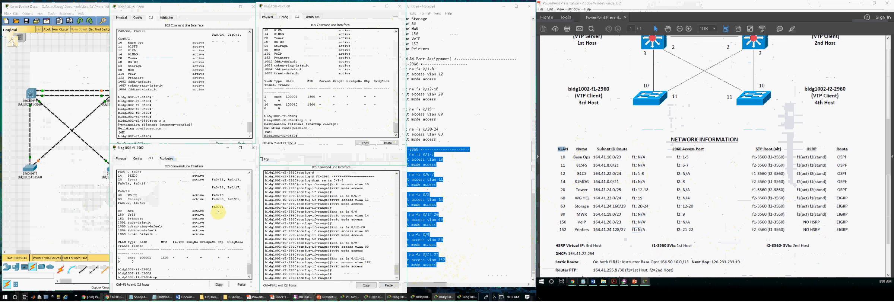
text( r s)
- Clear the stray 'q' entries on the f2-2960 console
key(Return)
key(Return)
click(292, 226)
key(Return)
key(Return)
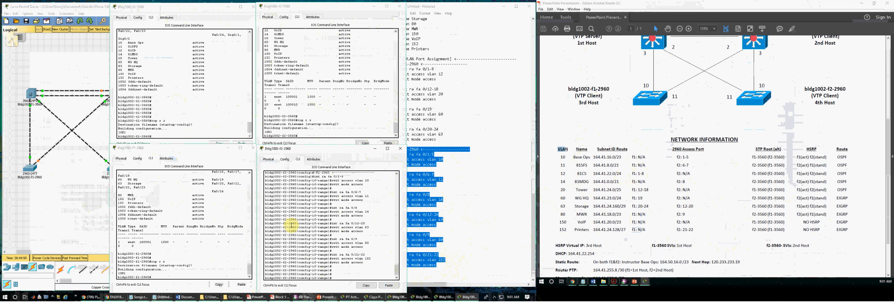
text(q)
key(Return)
key(Return)
text(q)
key(Return)
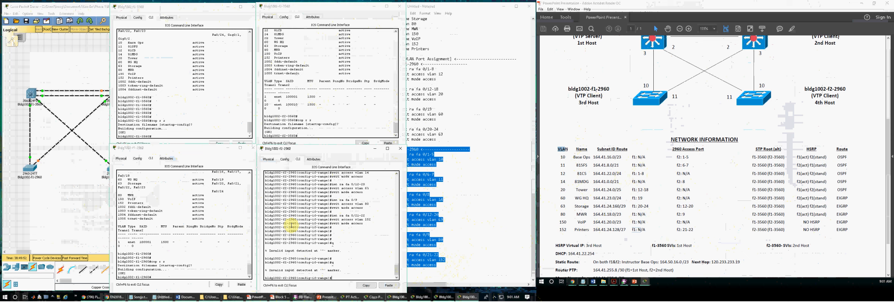
- Exit configuration mode on f2-2960 and save its running configuration to startup
key(Return)
text(ex)
key(Return)
text(ex)
key(Return)
text(e)
key(Return)
text(c)
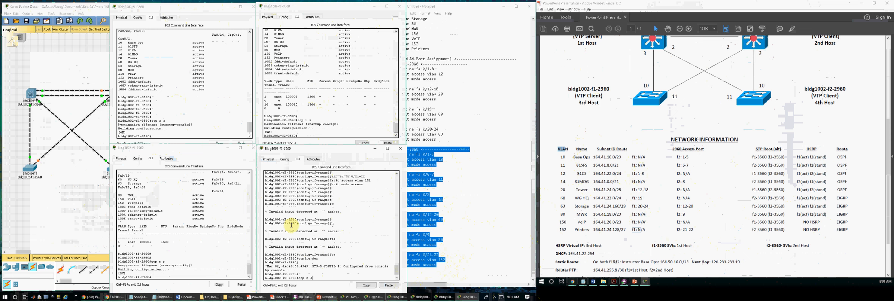
text(op r s)
key(Return)
key(Return)
- Start saving the Packet Tracer activity file with Ctrl+S from the topology window
click(31, 211)
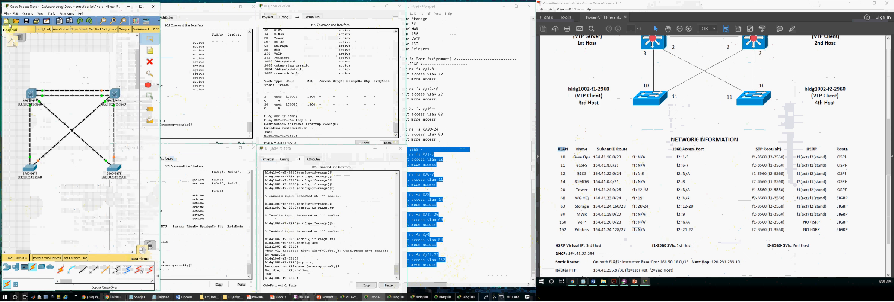
click(6, 13)
key(Escape)
click(79, 126)
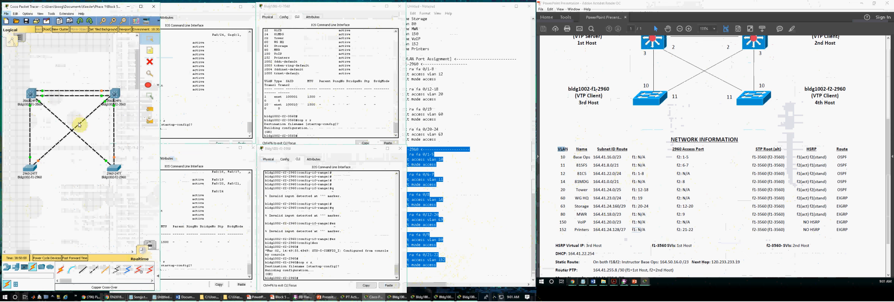
key(ctrl+s)
- Rename the activity file to EX2_v1.pka and save it
click(56, 133)
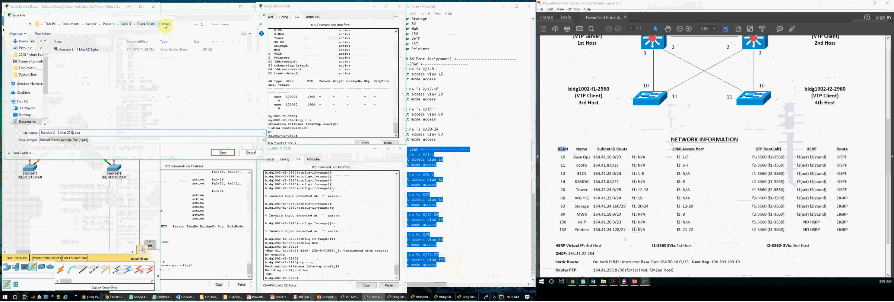
click(58, 133)
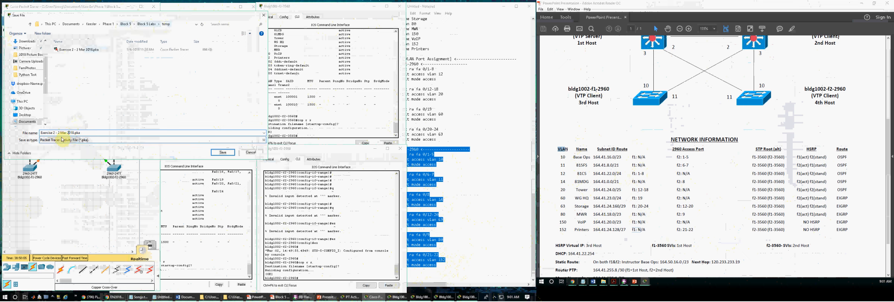
key(BackSpace)
key(BackSpace)
key(BackSpace)
key(BackSpace)
key(BackSpace)
key(BackSpace)
key(BackSpace)
key(BackSpace)
text(X)
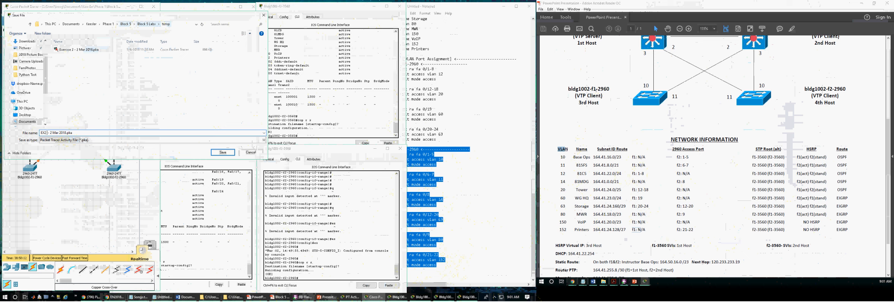
key(BackSpace)
text(_)
key(Delete)
key(Delete)
key(Delete)
key(Delete)
key(Delete)
key(Delete)
key(Delete)
key(Delete)
key(Delete)
key(Delete)
key(Delete)
key(Delete)
text(v1)
click(216, 153)
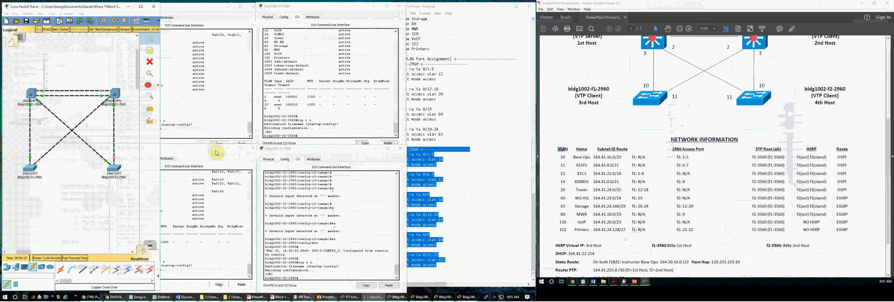
- Bring the f1-3560, f1-2960, f2-3560 and f2-2960 console windows back into view
click(204, 111)
click(207, 159)
click(294, 116)
click(304, 197)
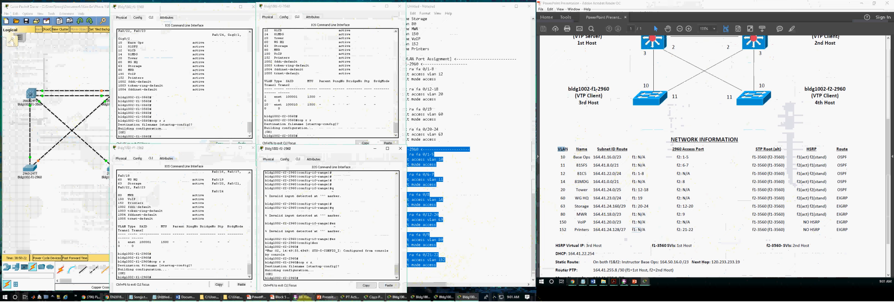